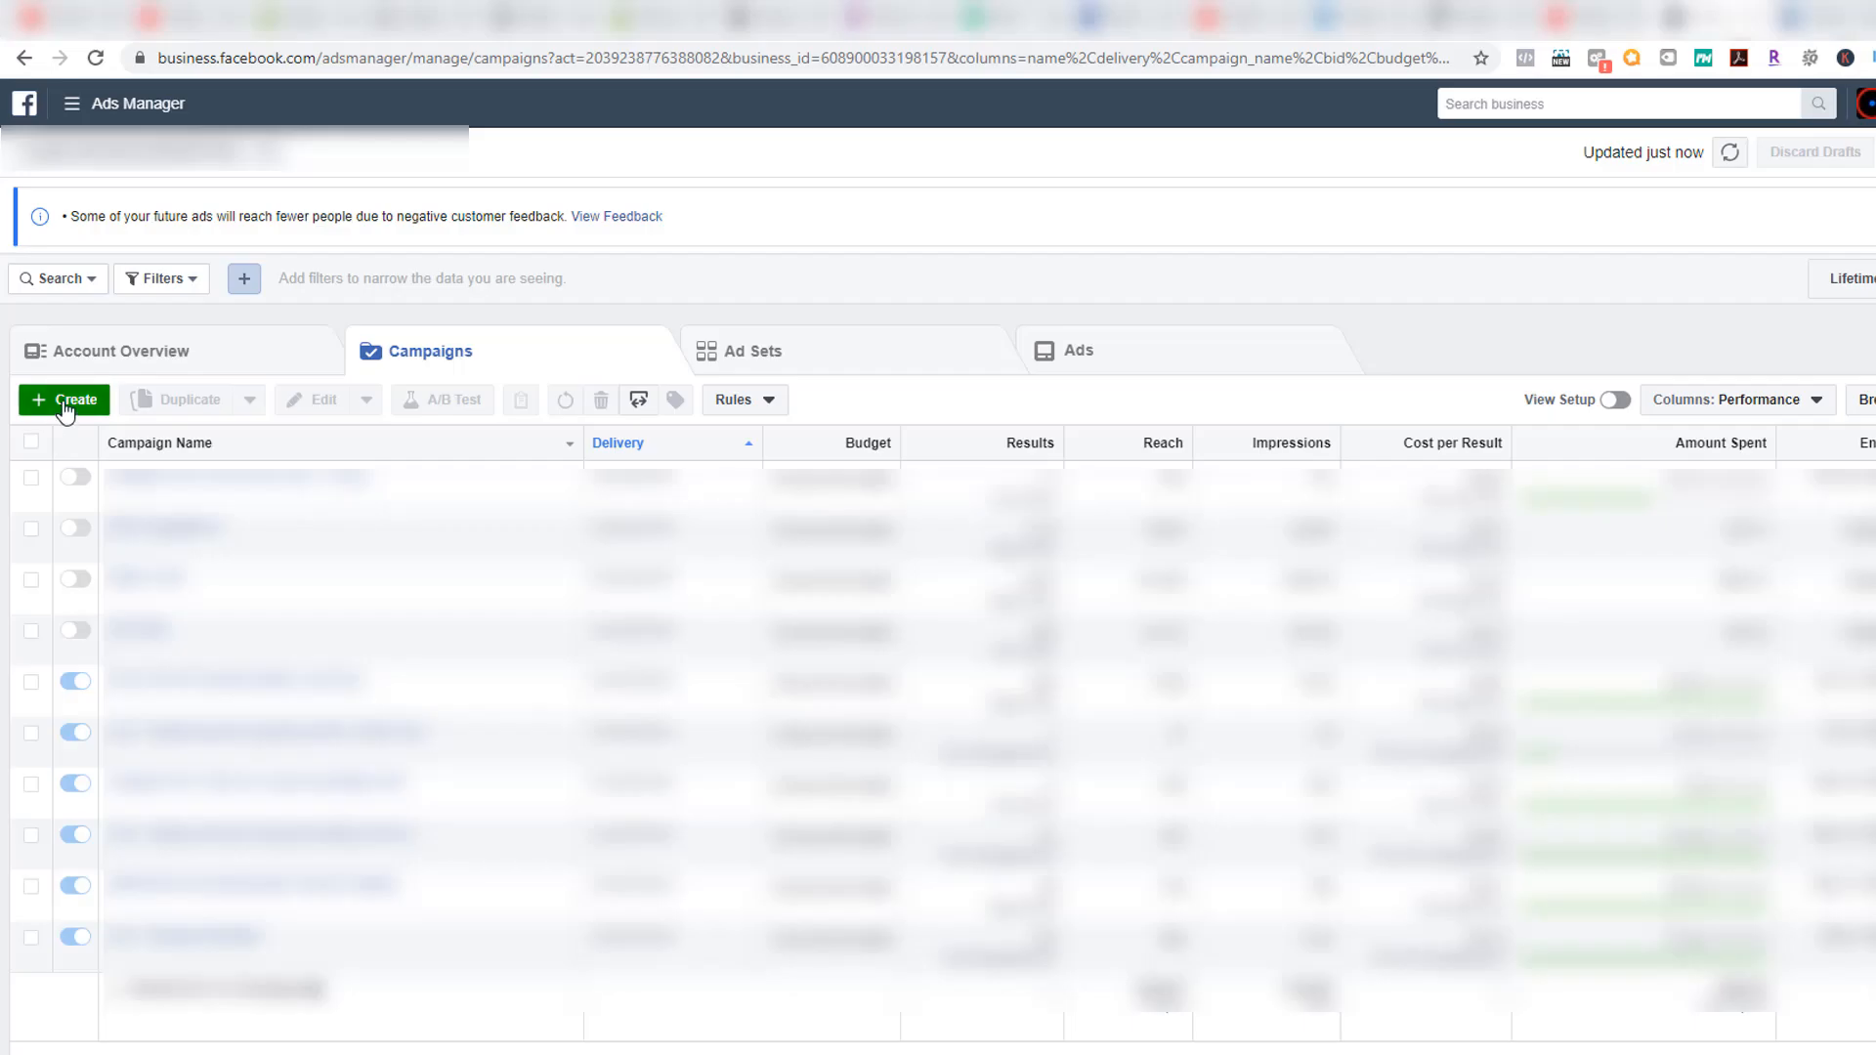
Create a new campaign with the Catalog sales objective and name it "Catalog remarketing"
left_click(65, 401)
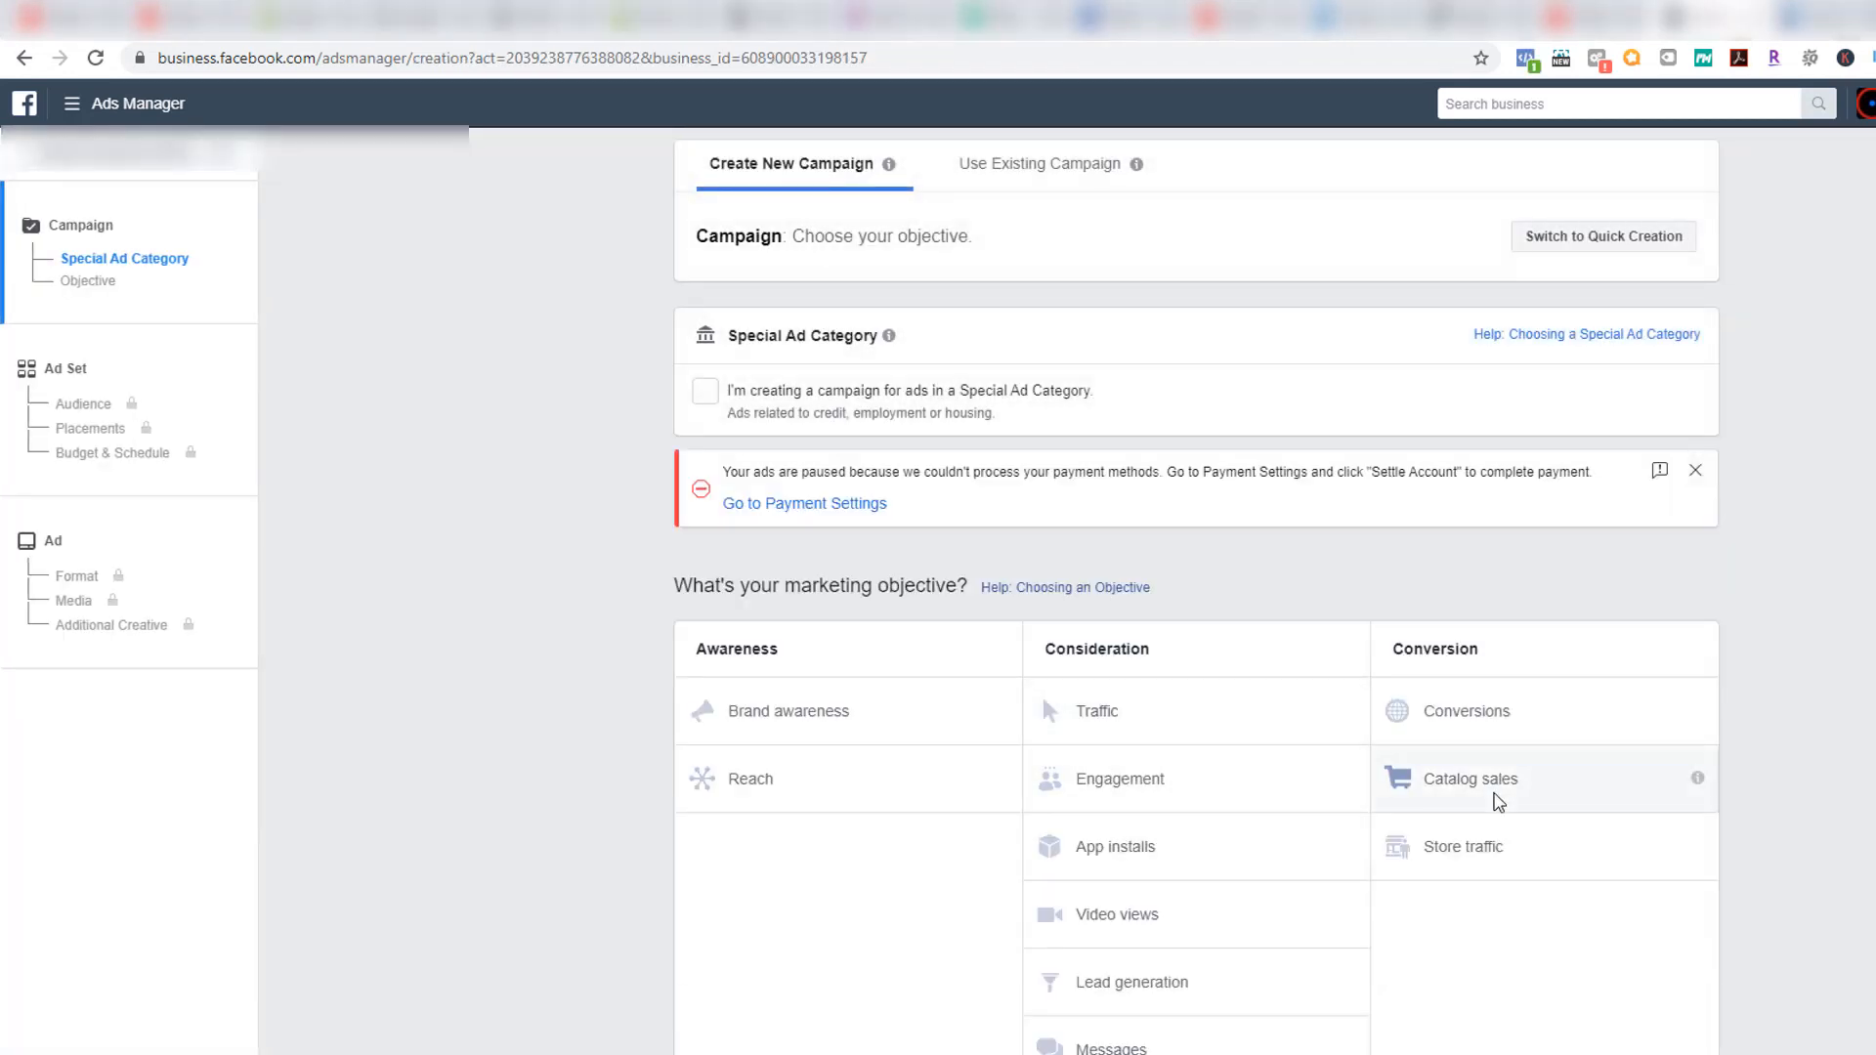
left_click(1495, 792)
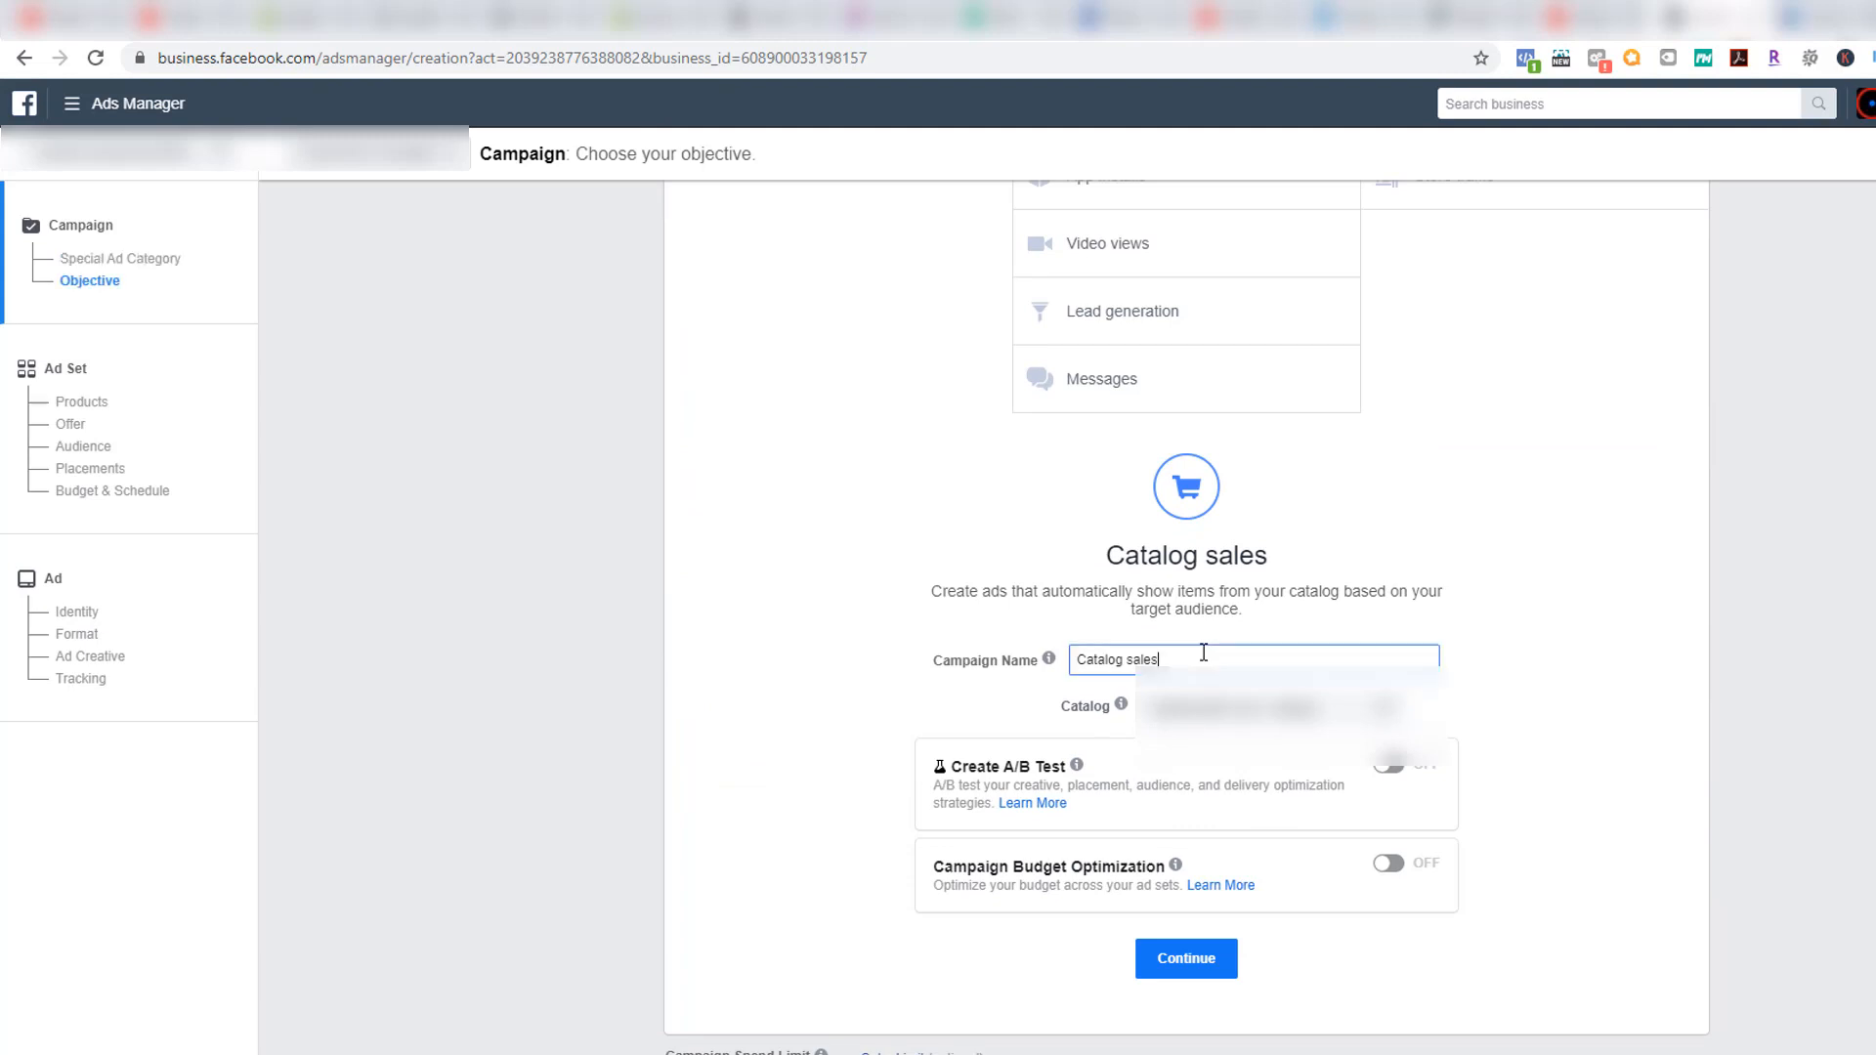
double_click(1203, 657)
type("remarketing")
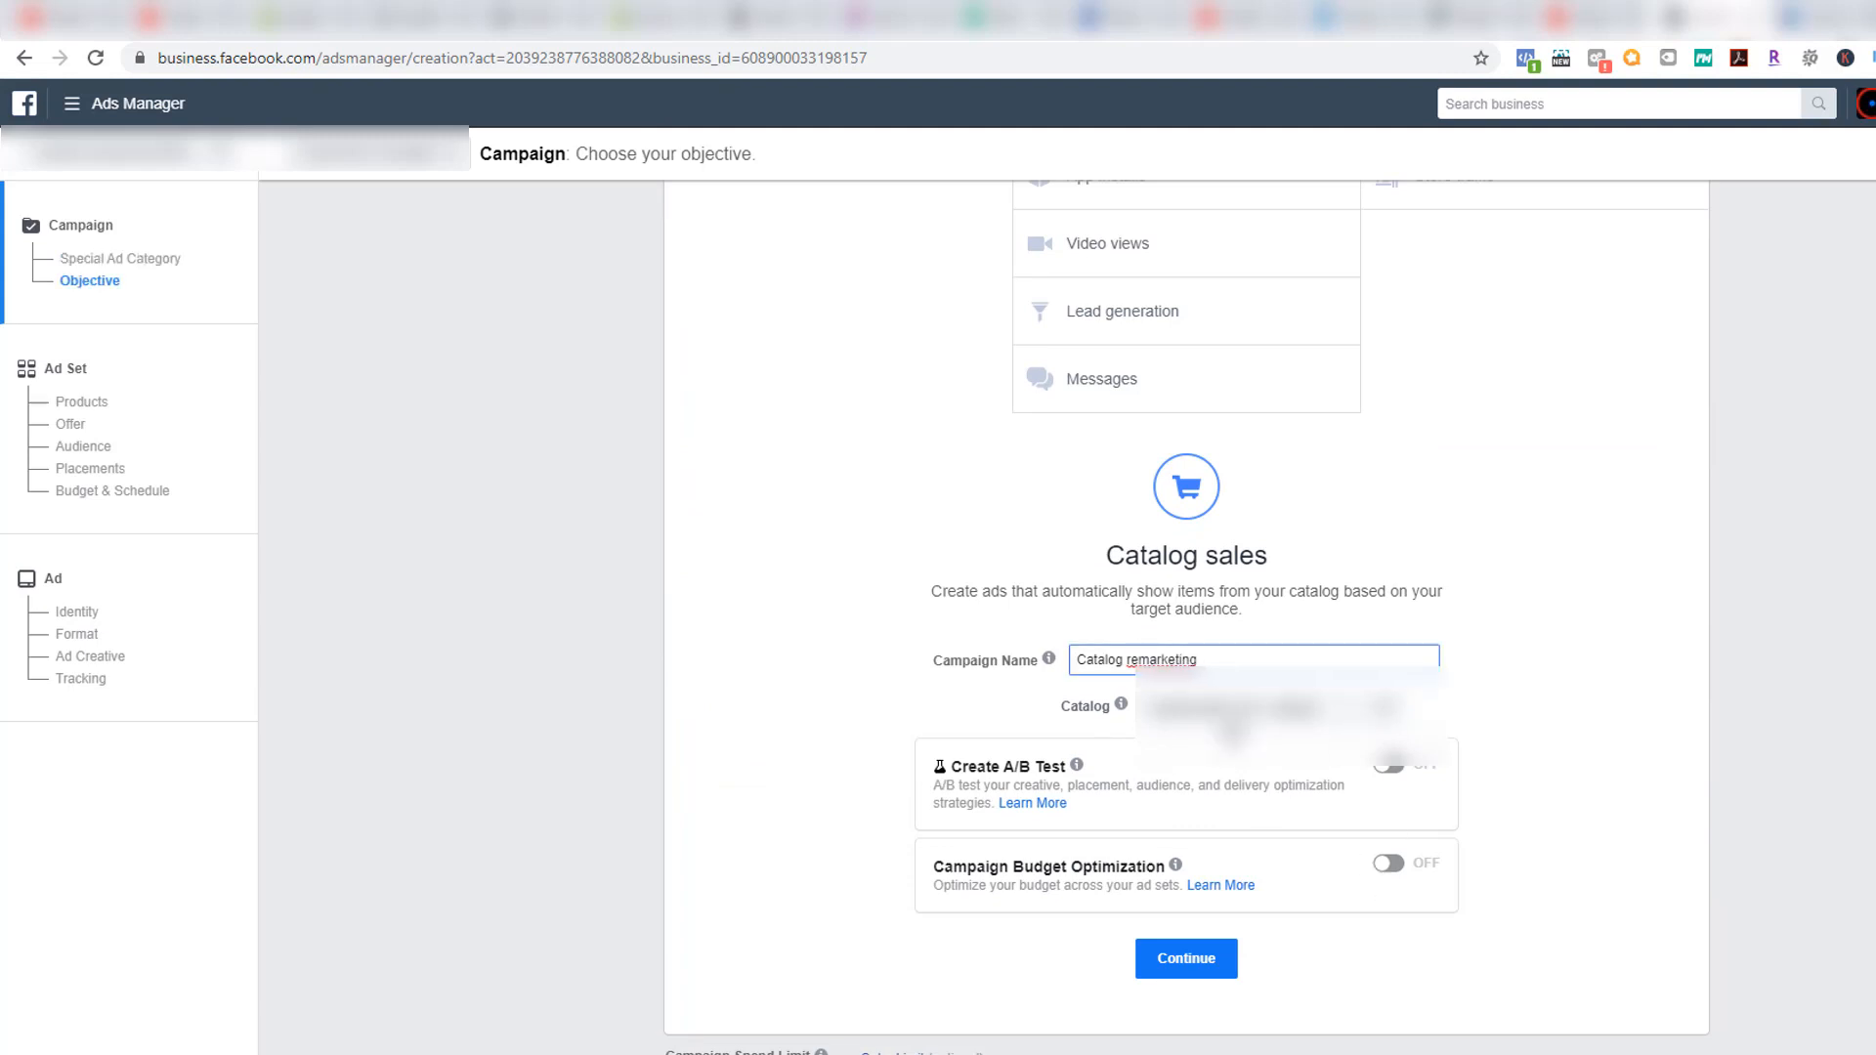
left_click(1232, 721)
left_click(1271, 723)
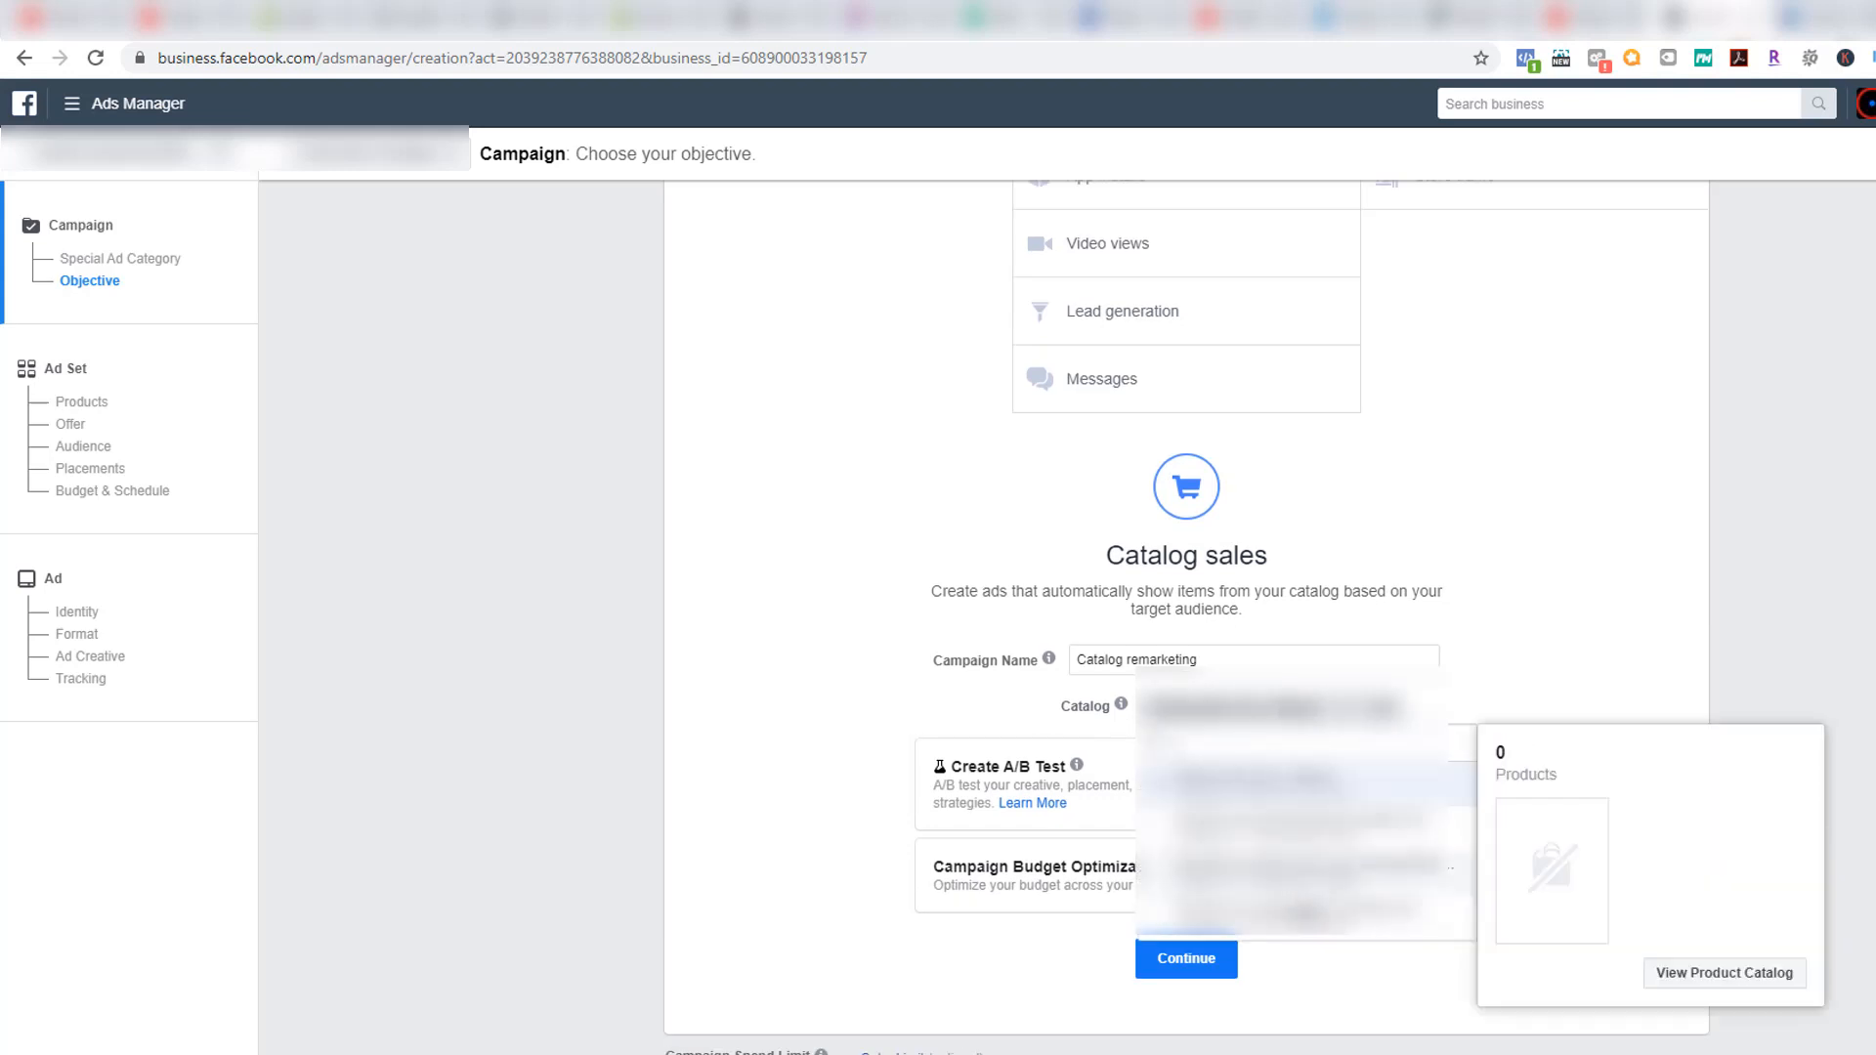
left_click(1306, 940)
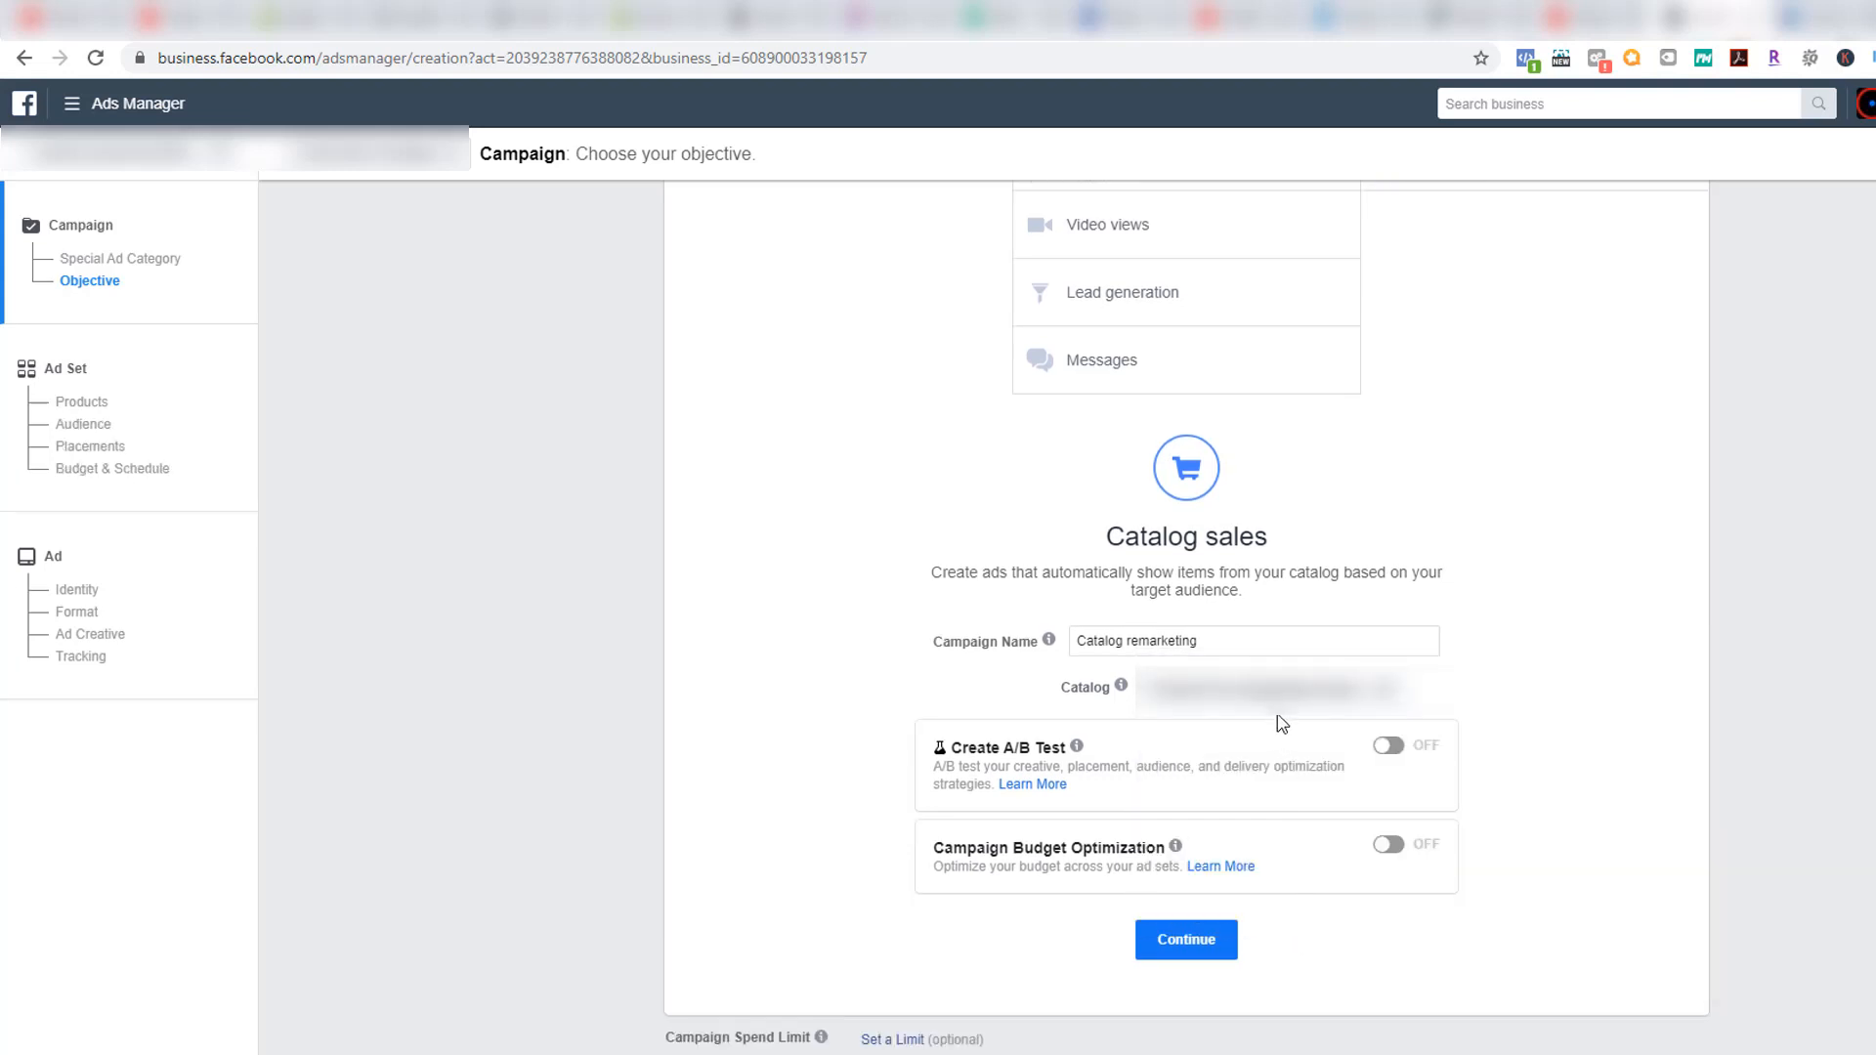
left_click(1209, 963)
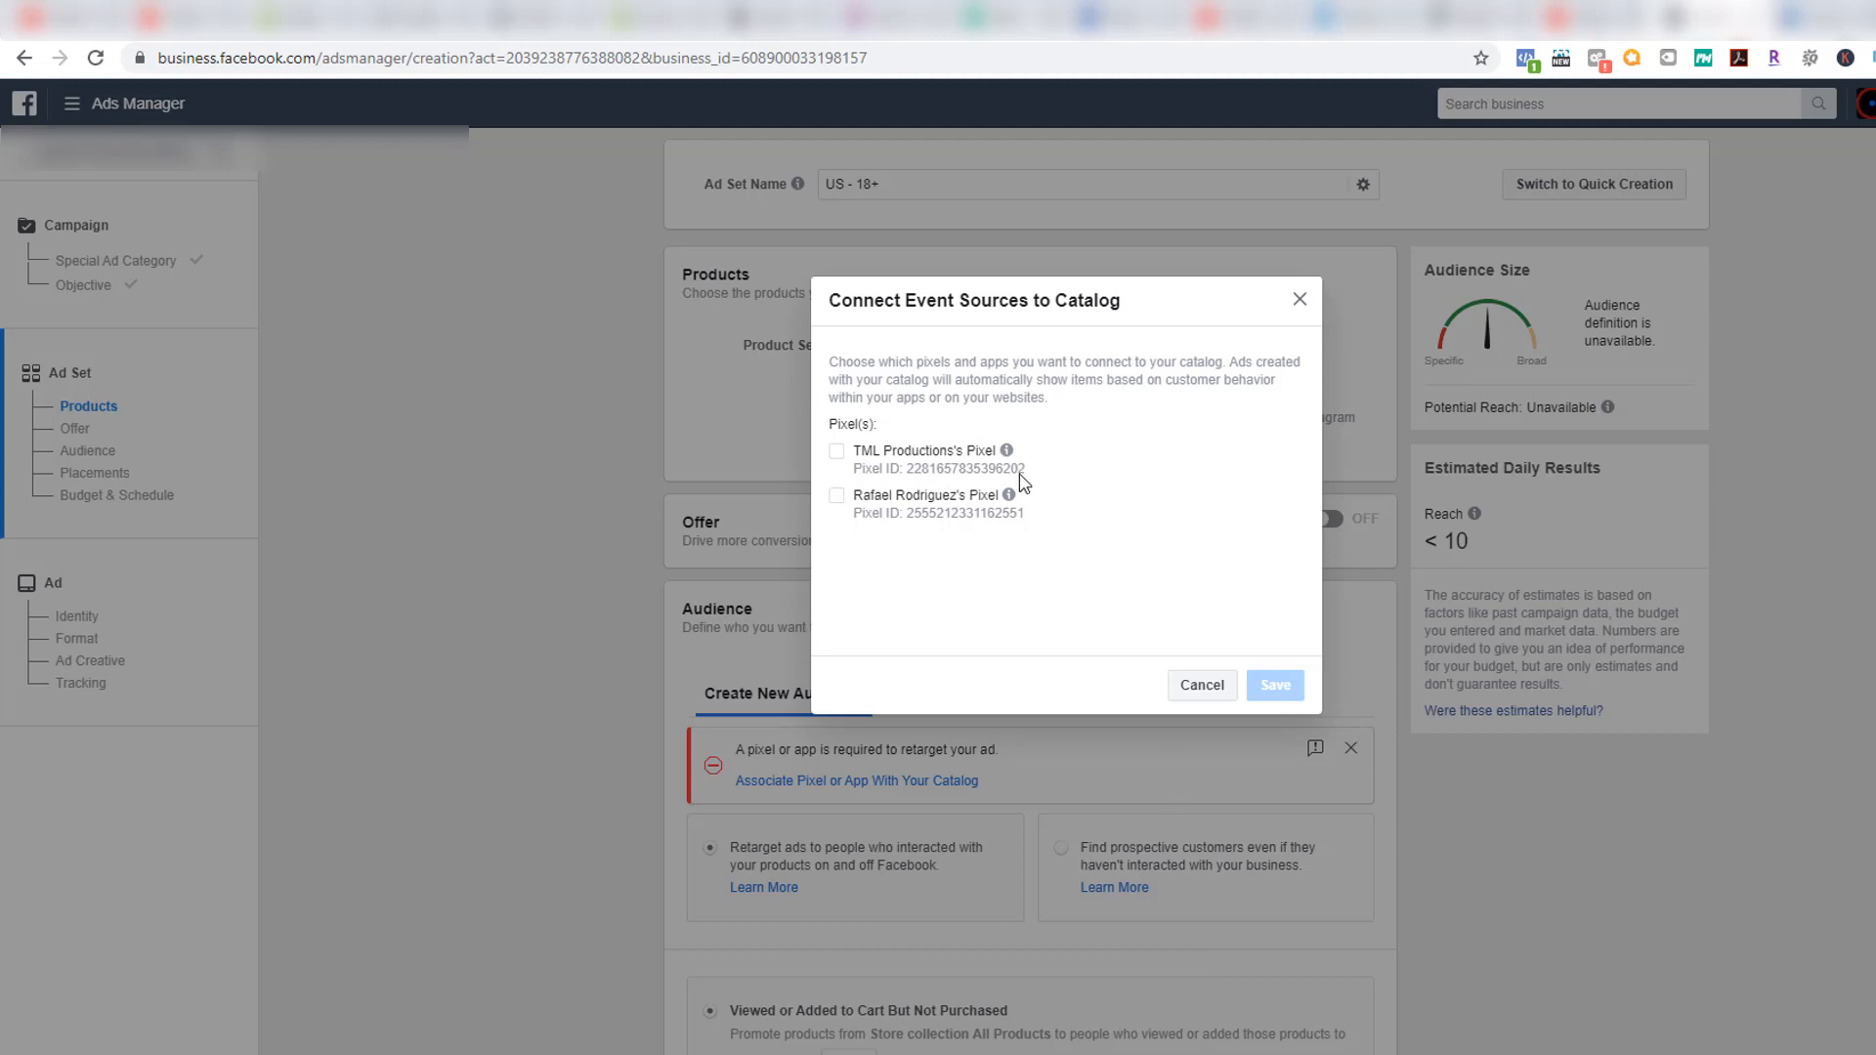
left_click(897, 452)
left_click(1275, 685)
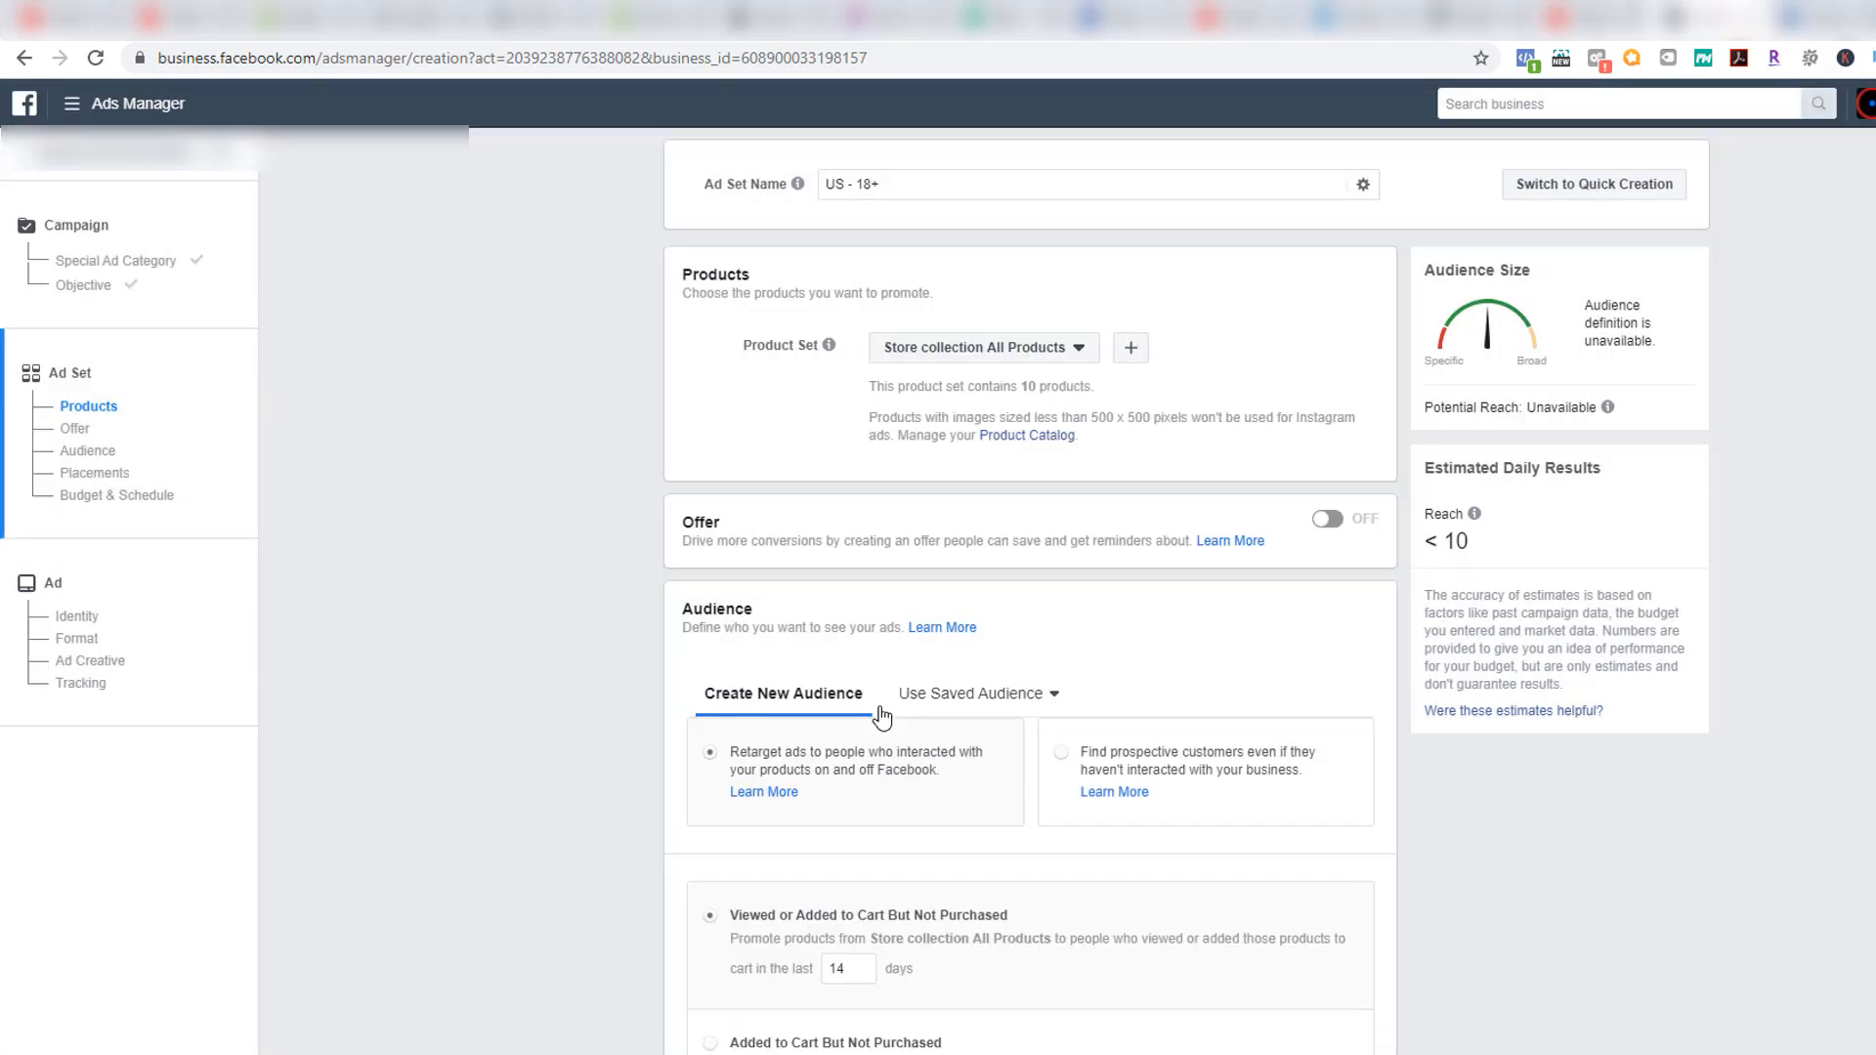
Set the ad set's daily budget to $10 and continue to the ad setup
scroll(793, 723, "down", 2)
scroll(793, 746, "down", 1)
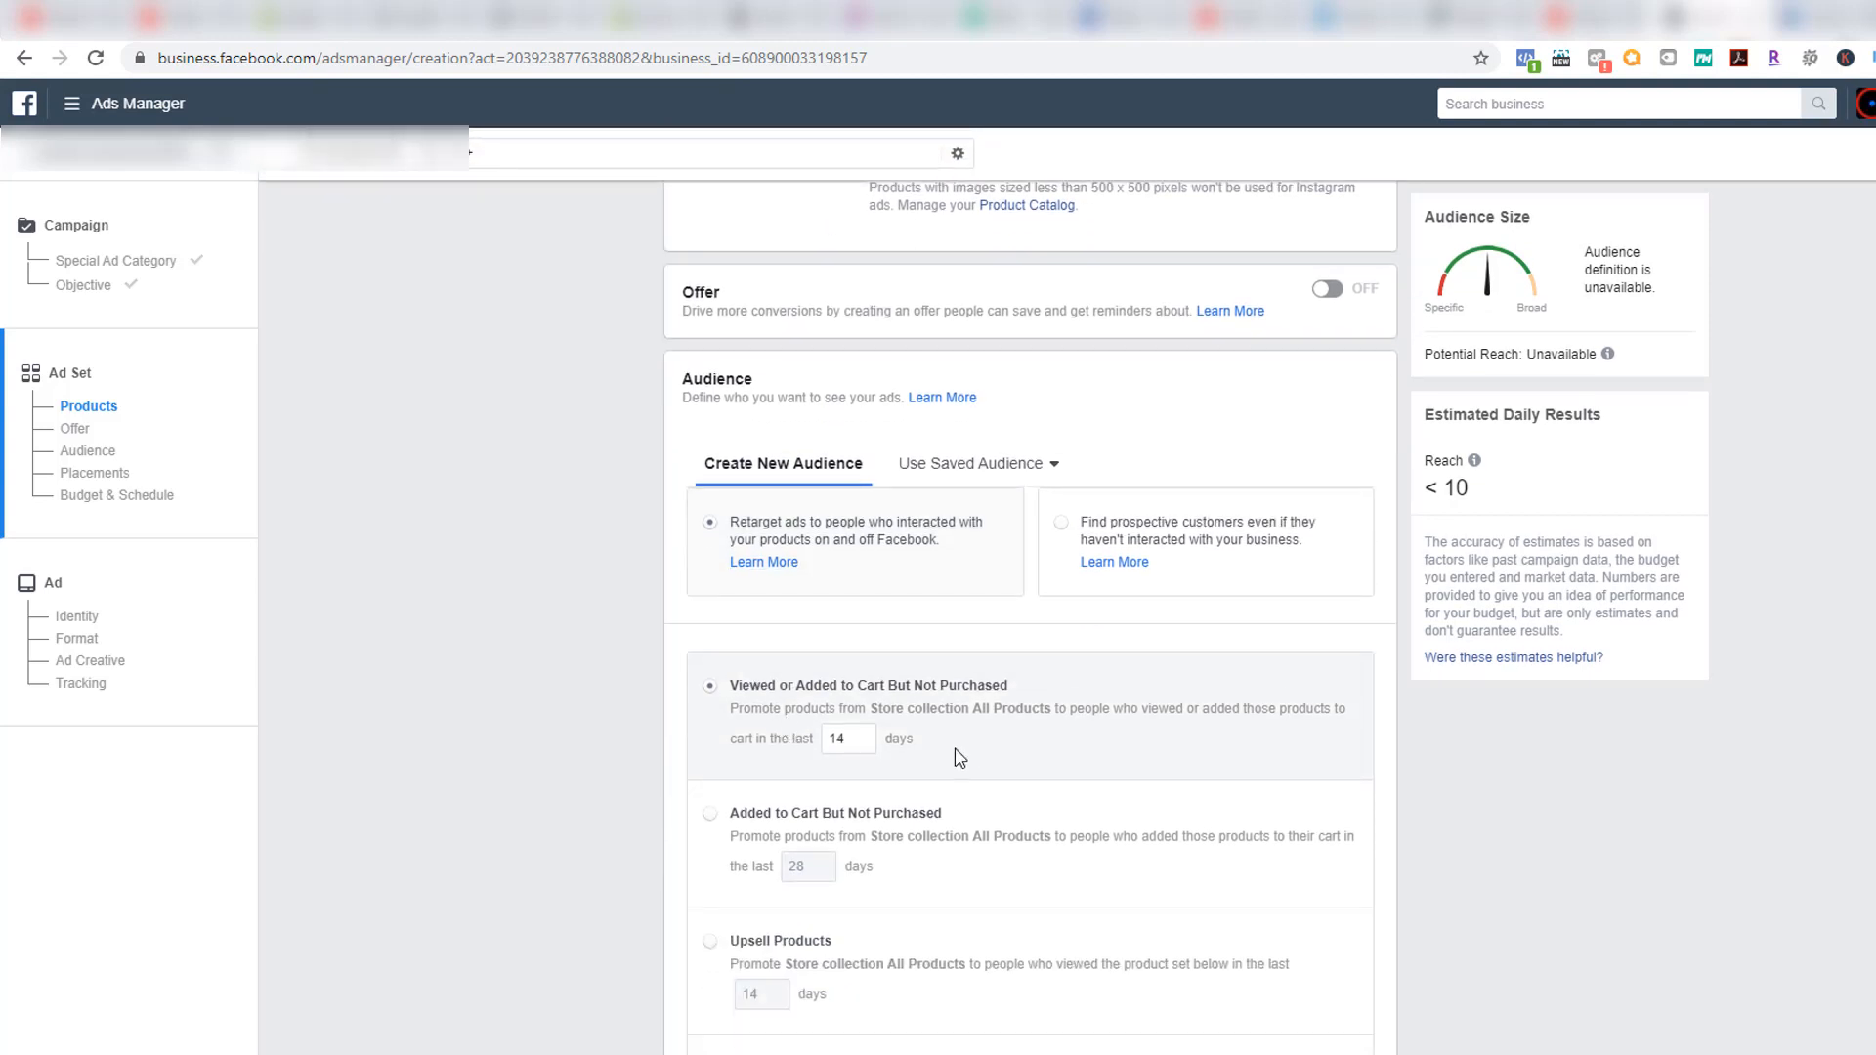
scroll(1270, 795, "down", 8)
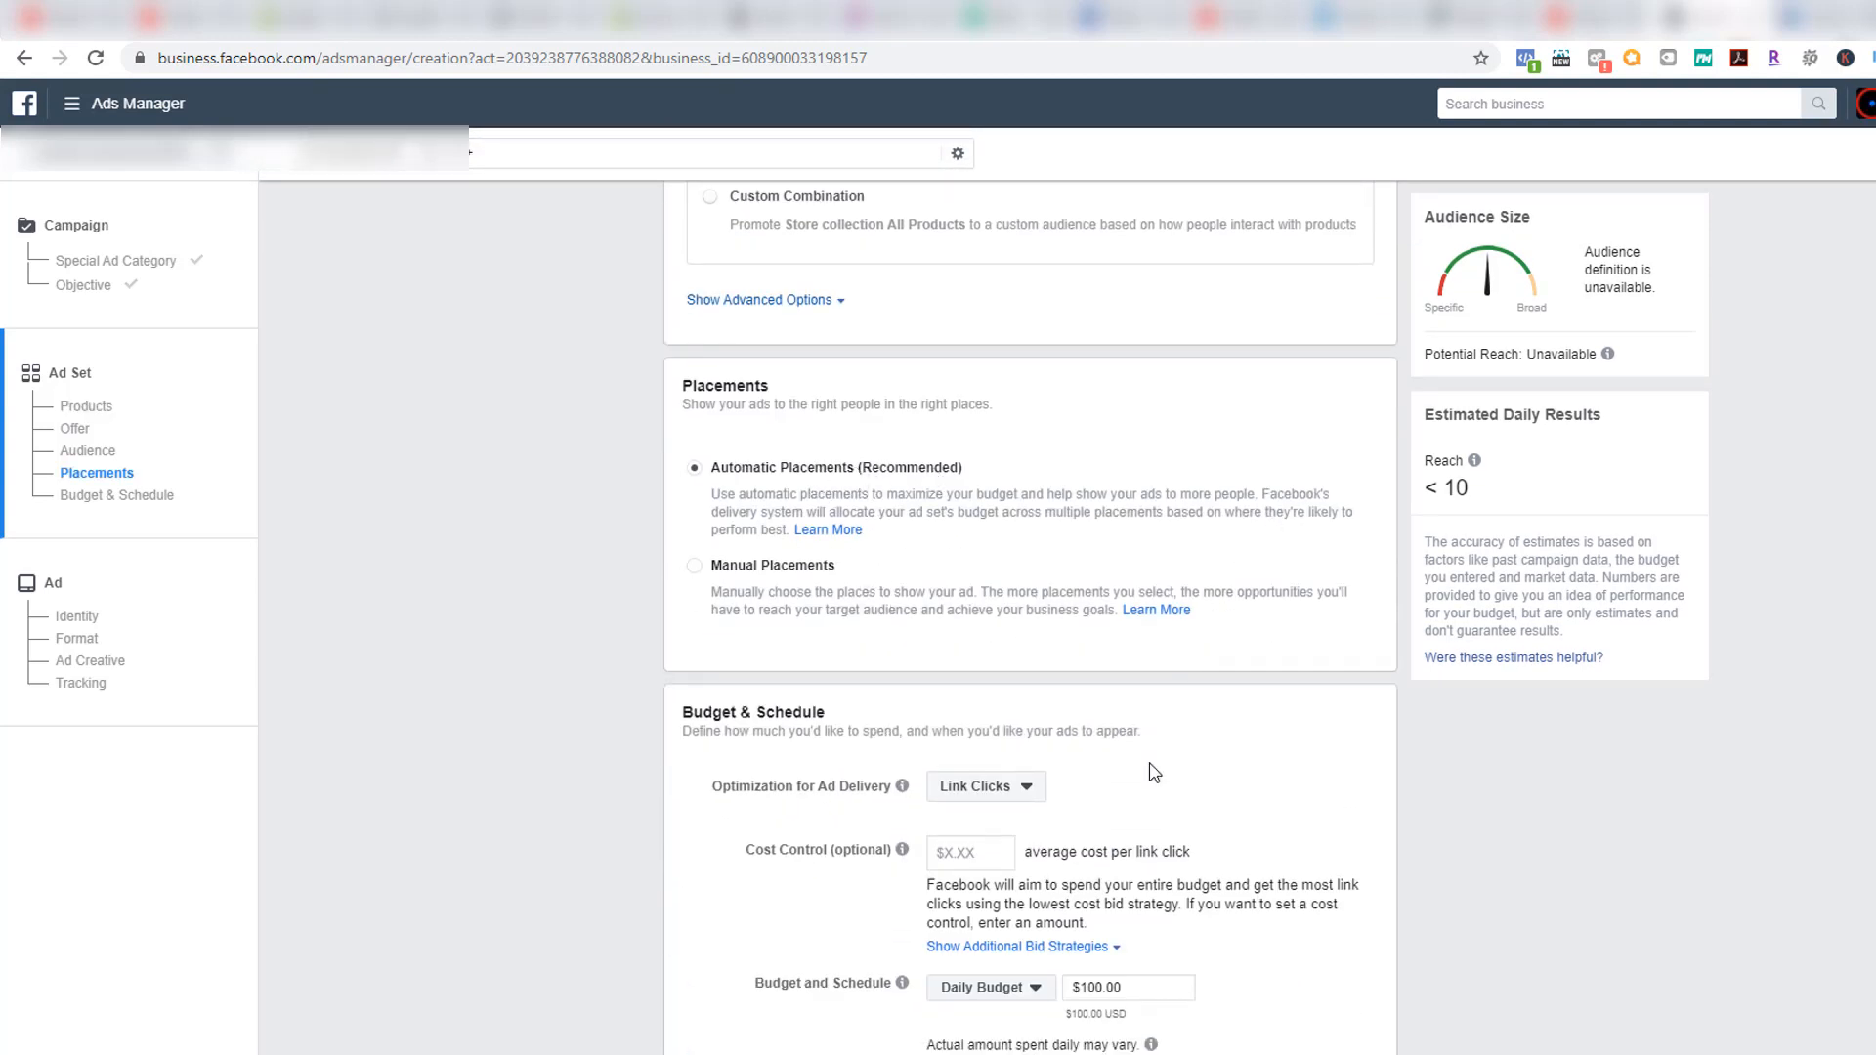
scroll(1163, 782, "down", 4)
left_click_drag(1087, 594, 1273, 601)
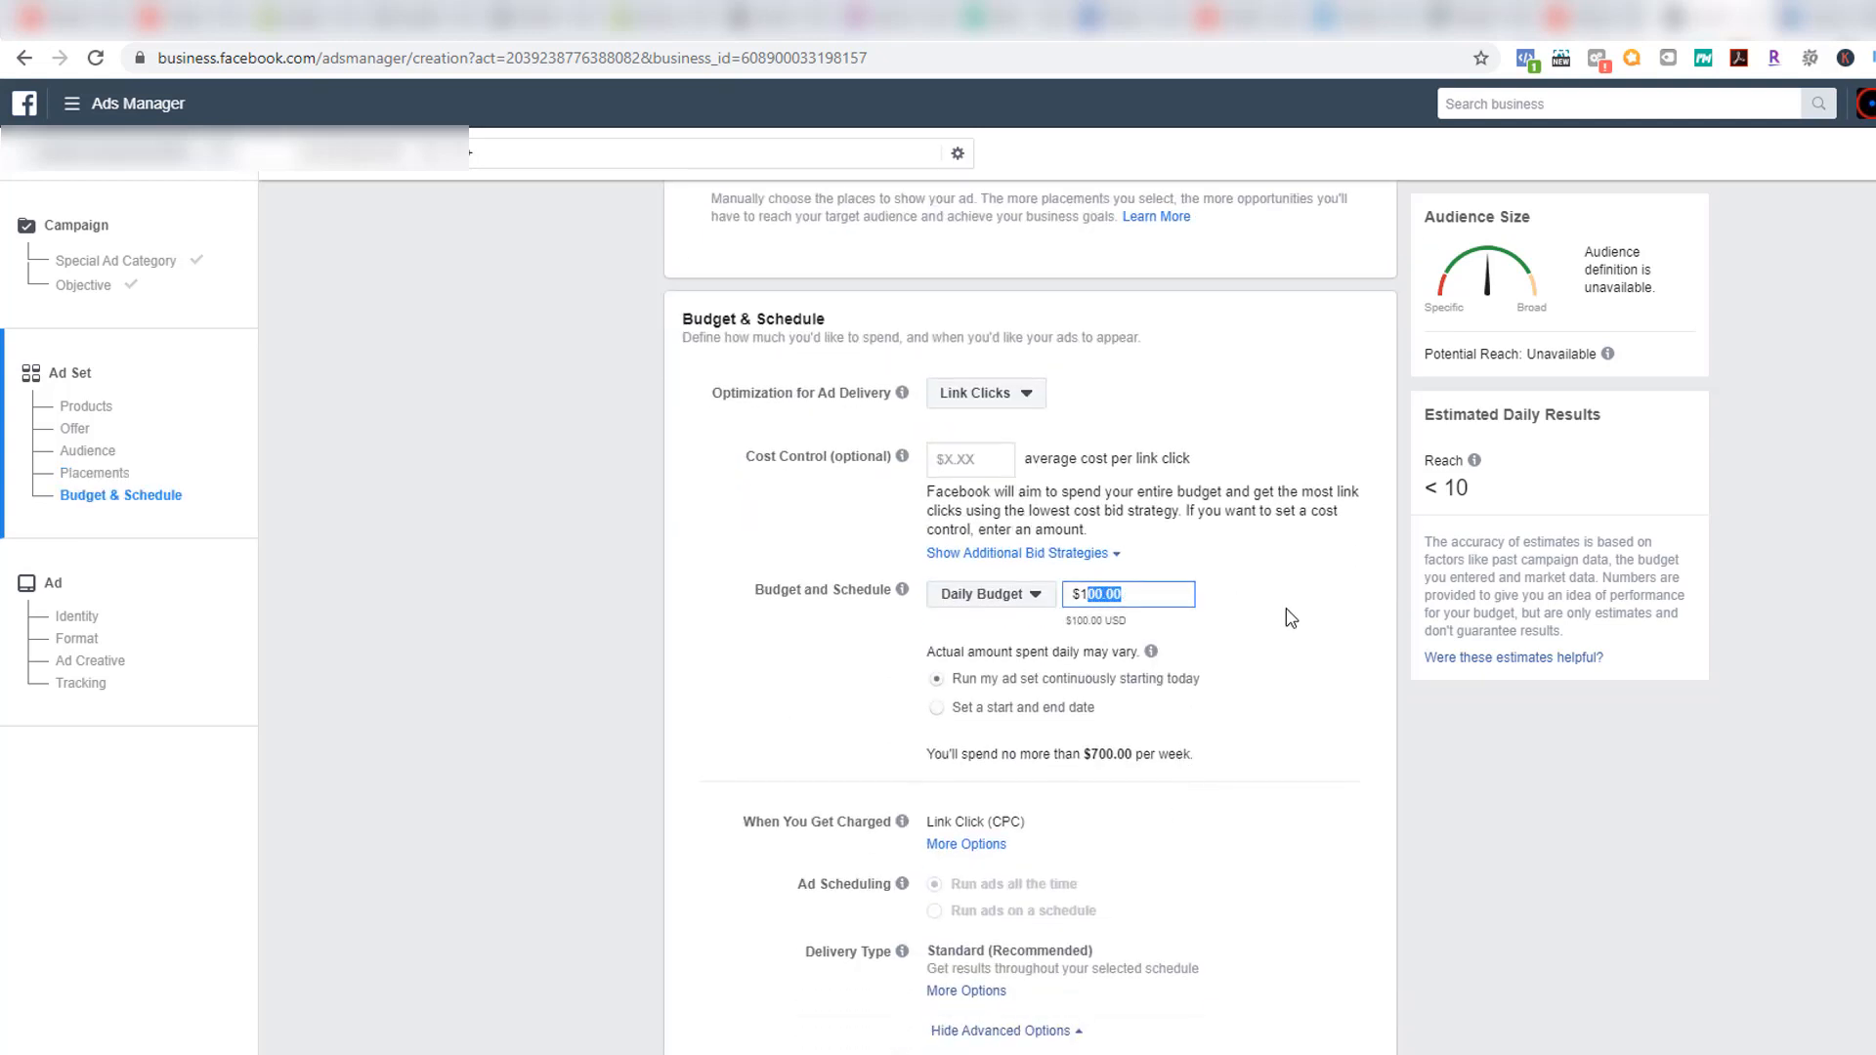
type("0")
scroll(689, 674, "up", 2)
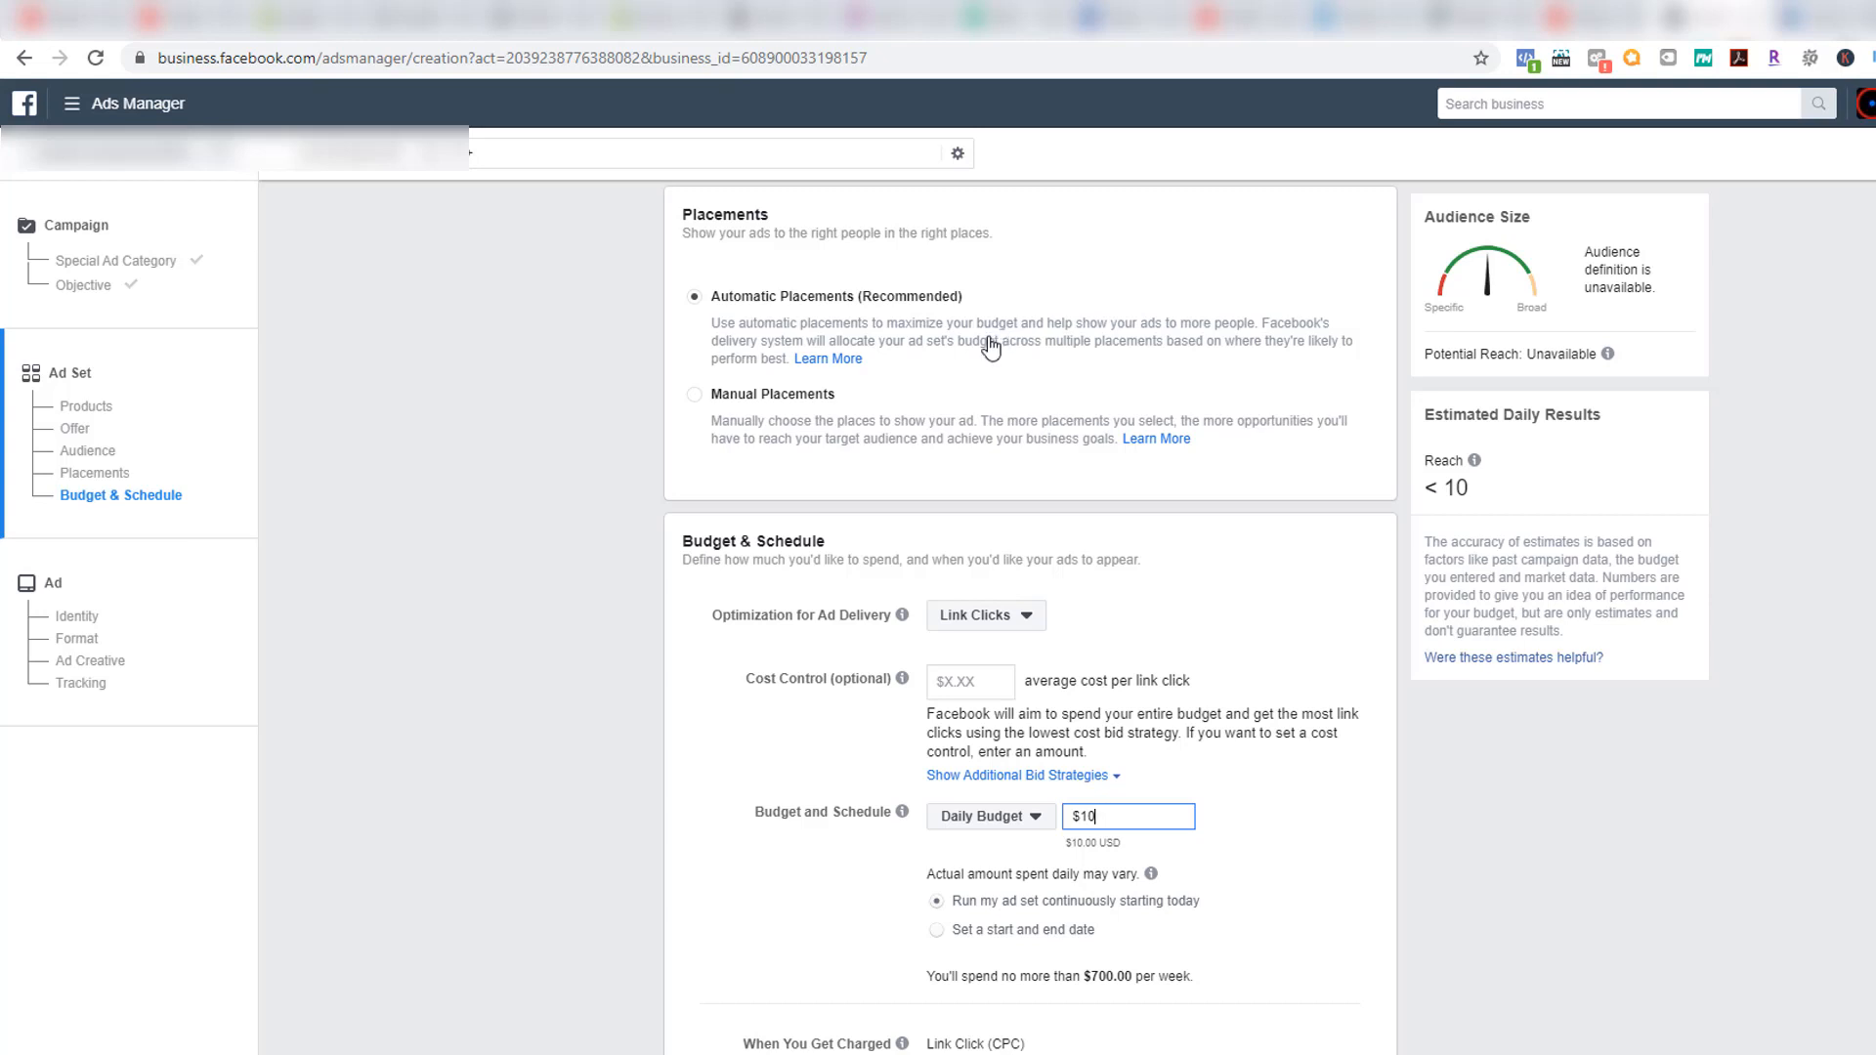
scroll(980, 790, "down", 1)
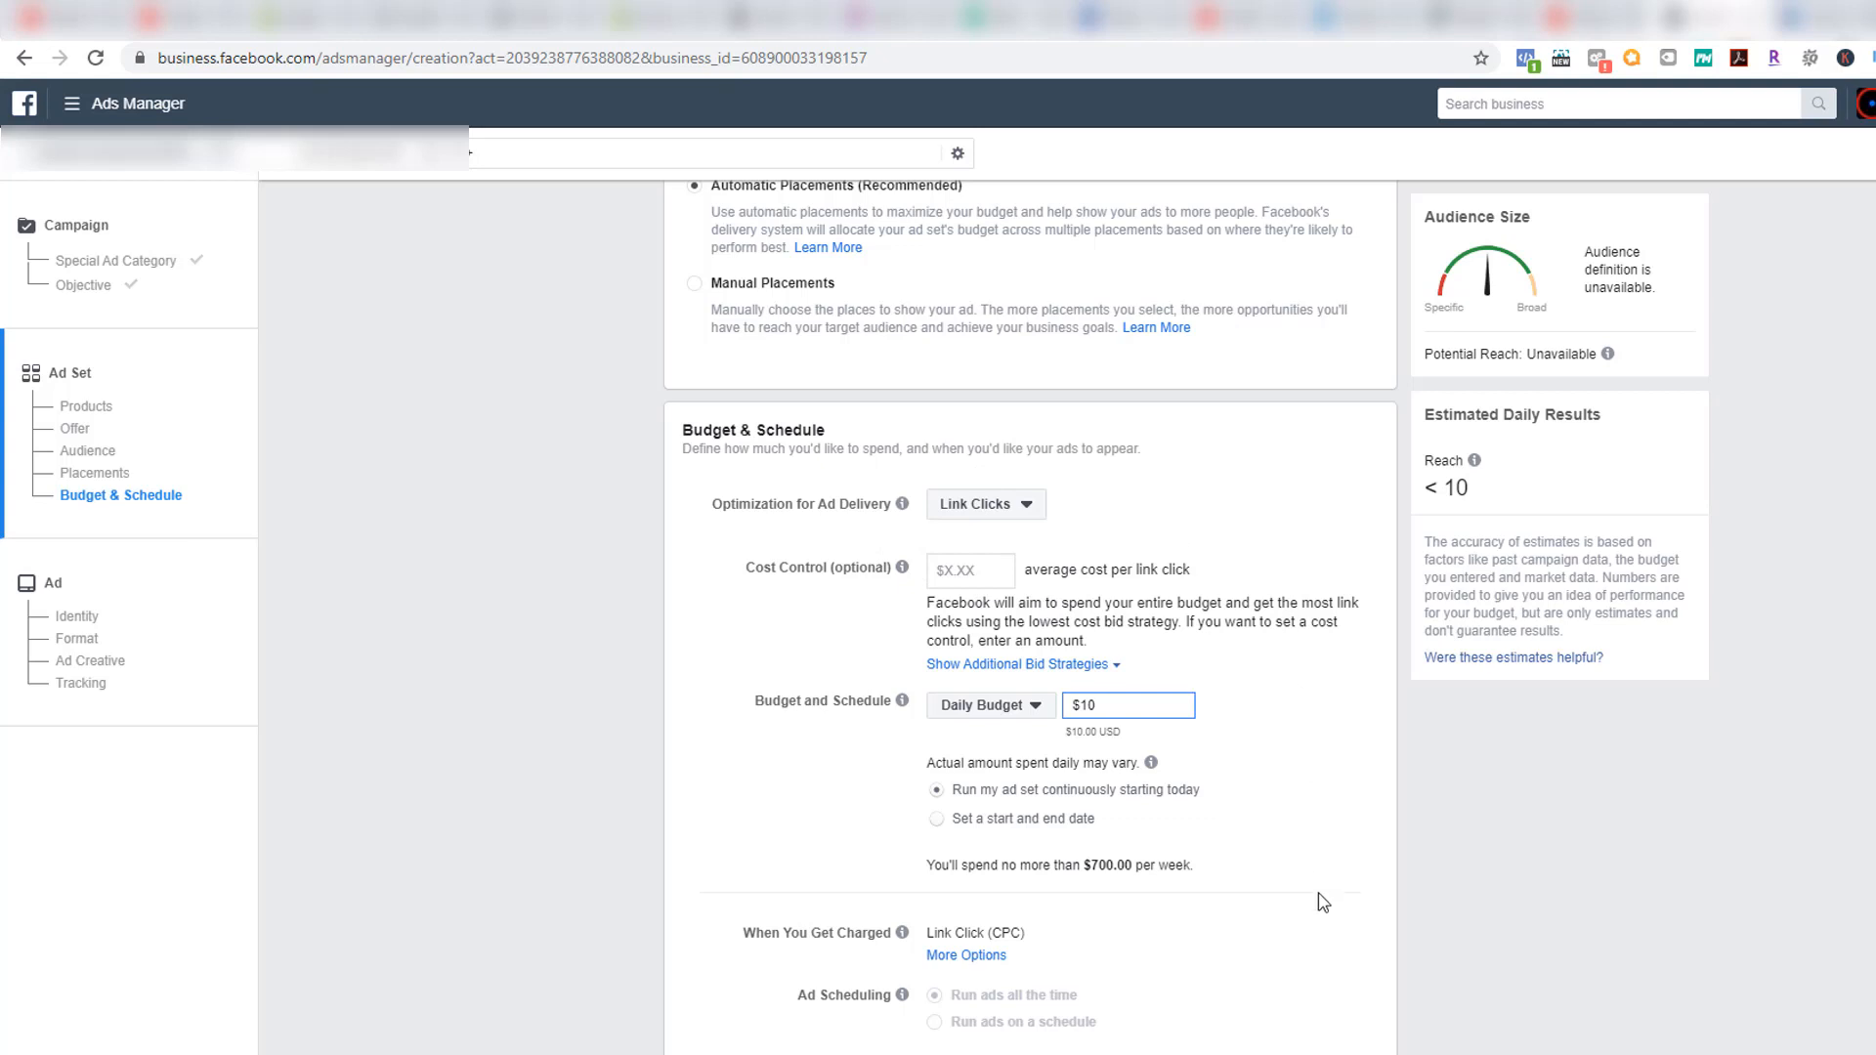
scroll(1324, 904, "down", 1)
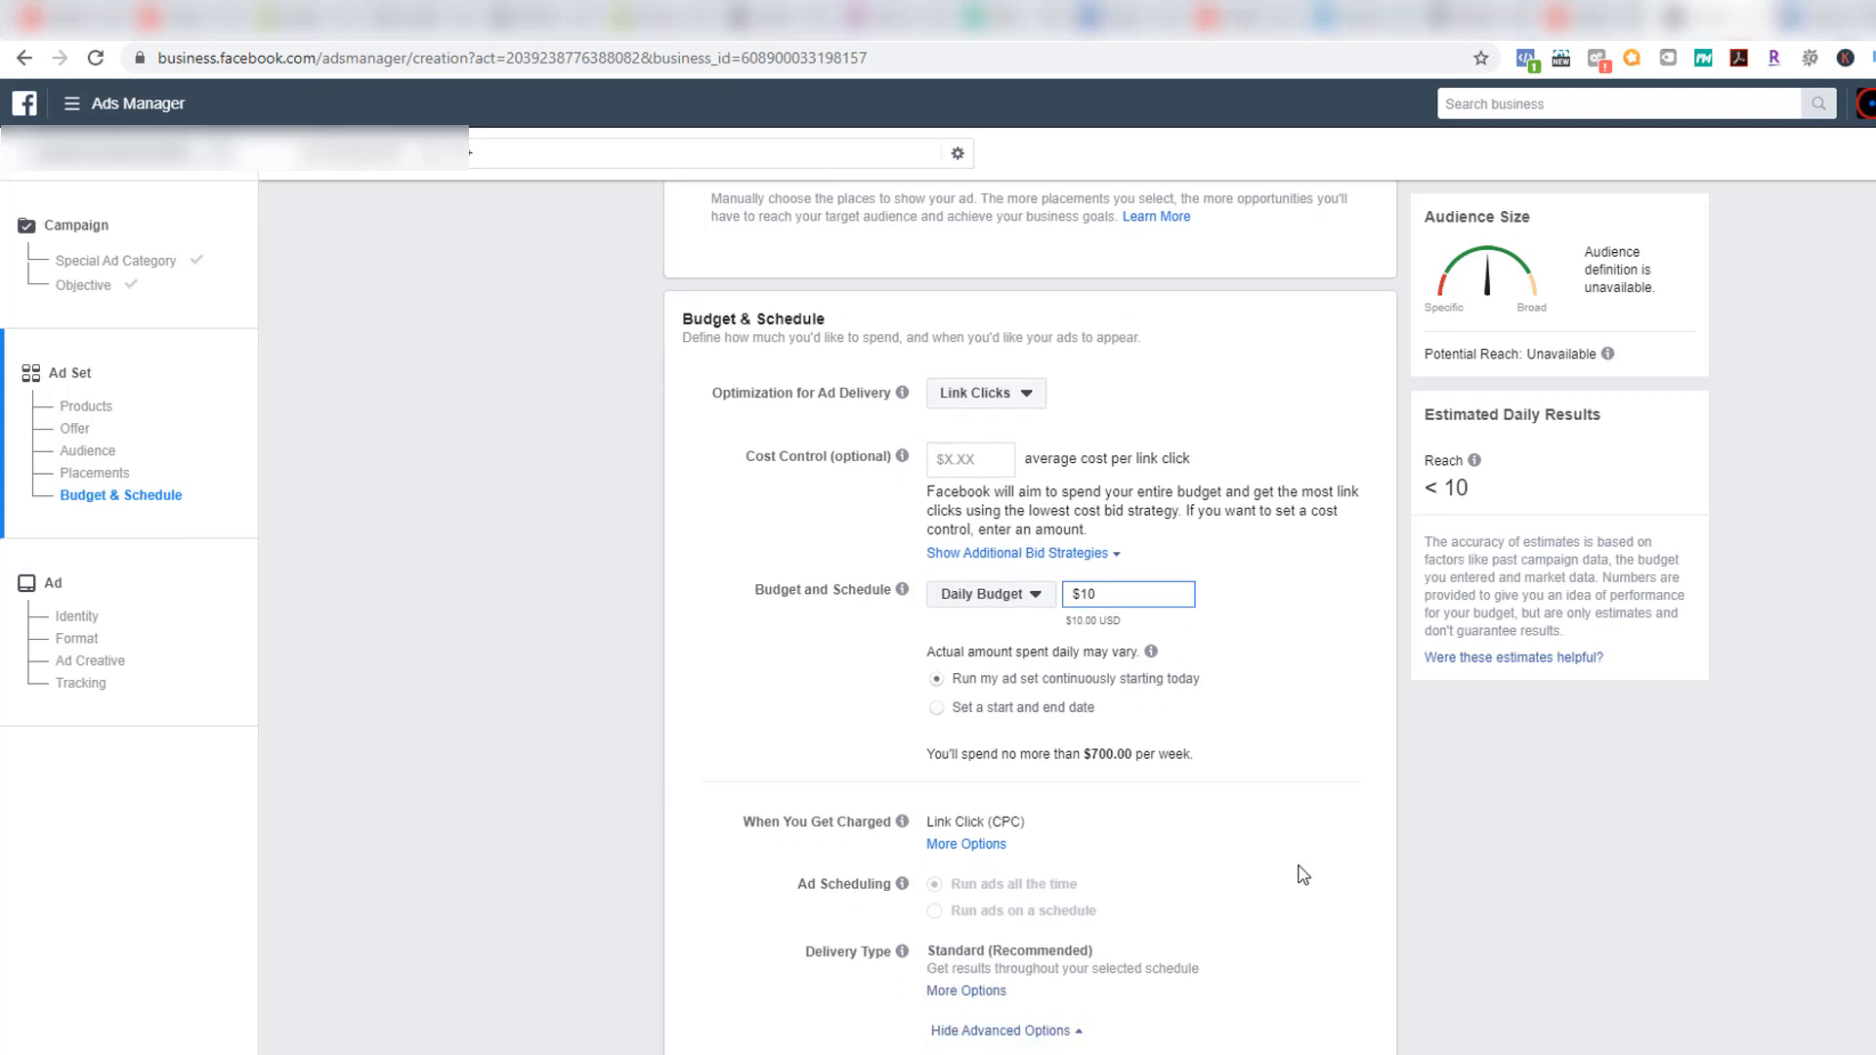
left_click(1281, 762)
left_click(1661, 1052)
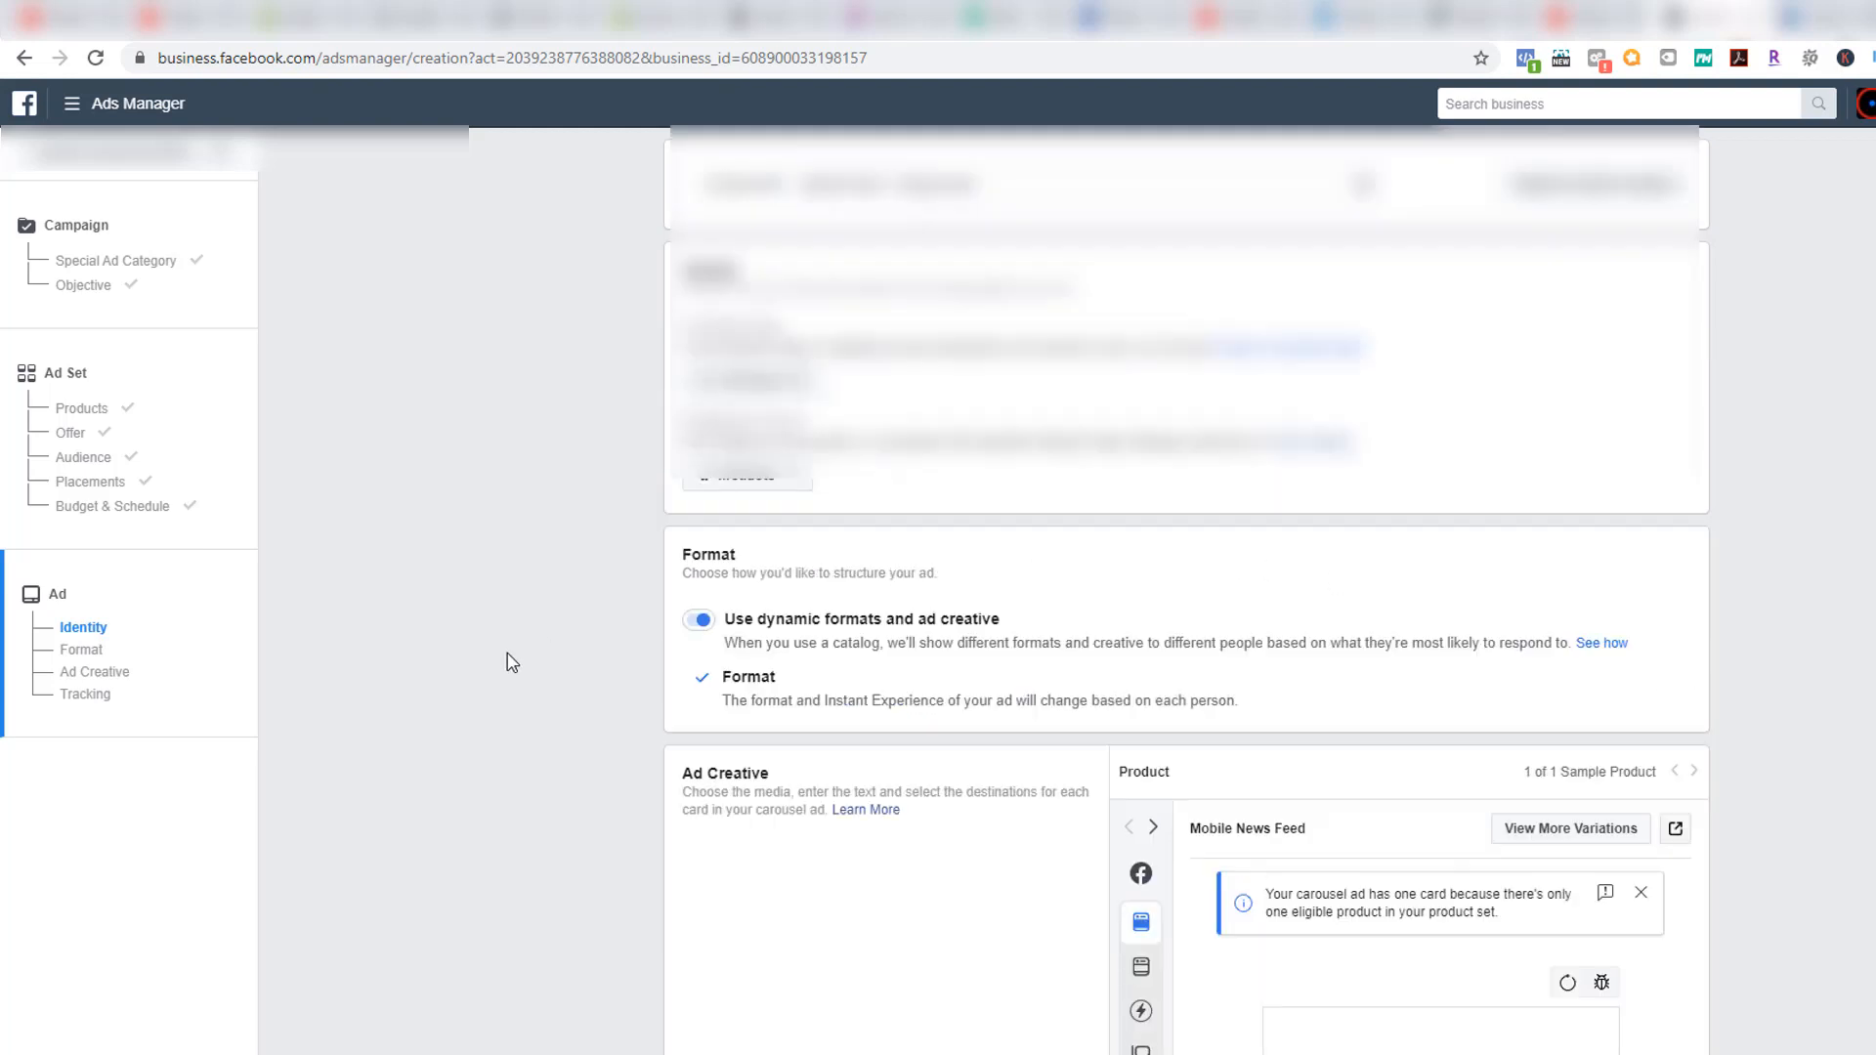
Enter the ad's primary text: "Spring has sprung! Get 10% off at checkout with code SPRING10"
scroll(512, 663, "down", 2)
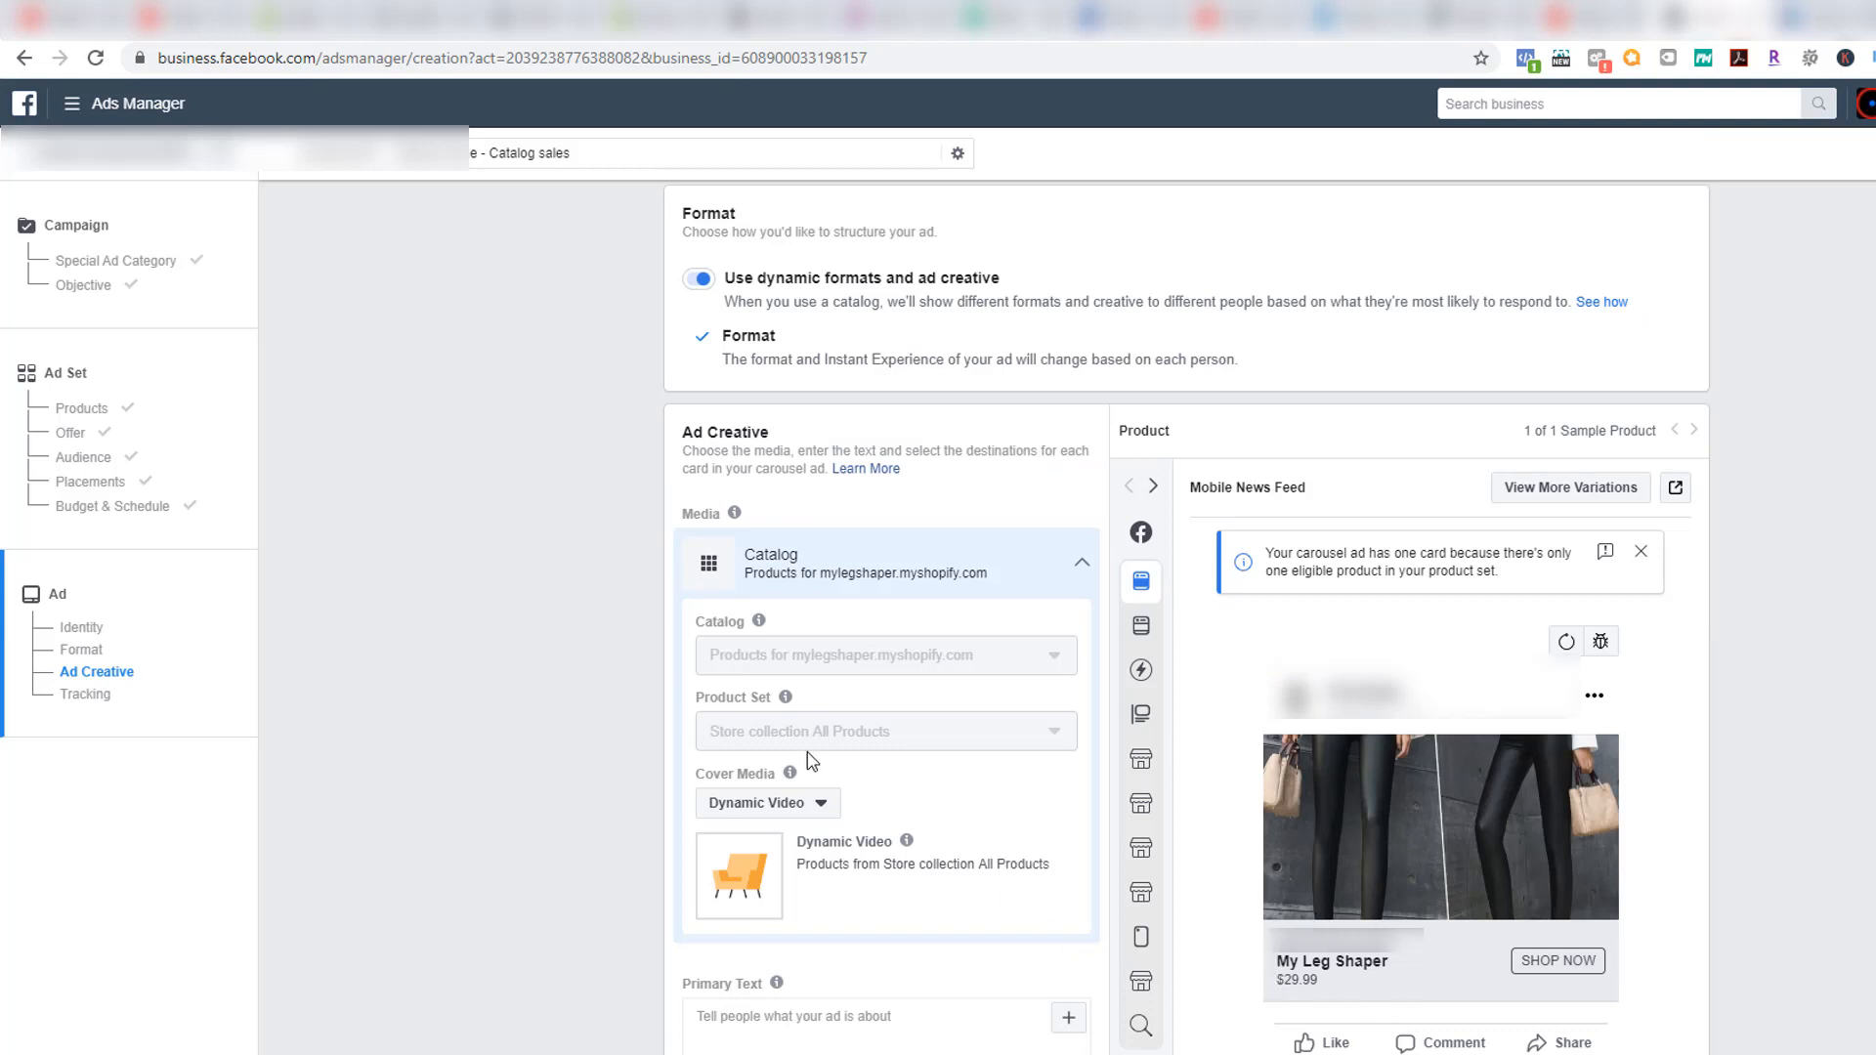
scroll(672, 744, "down", 2)
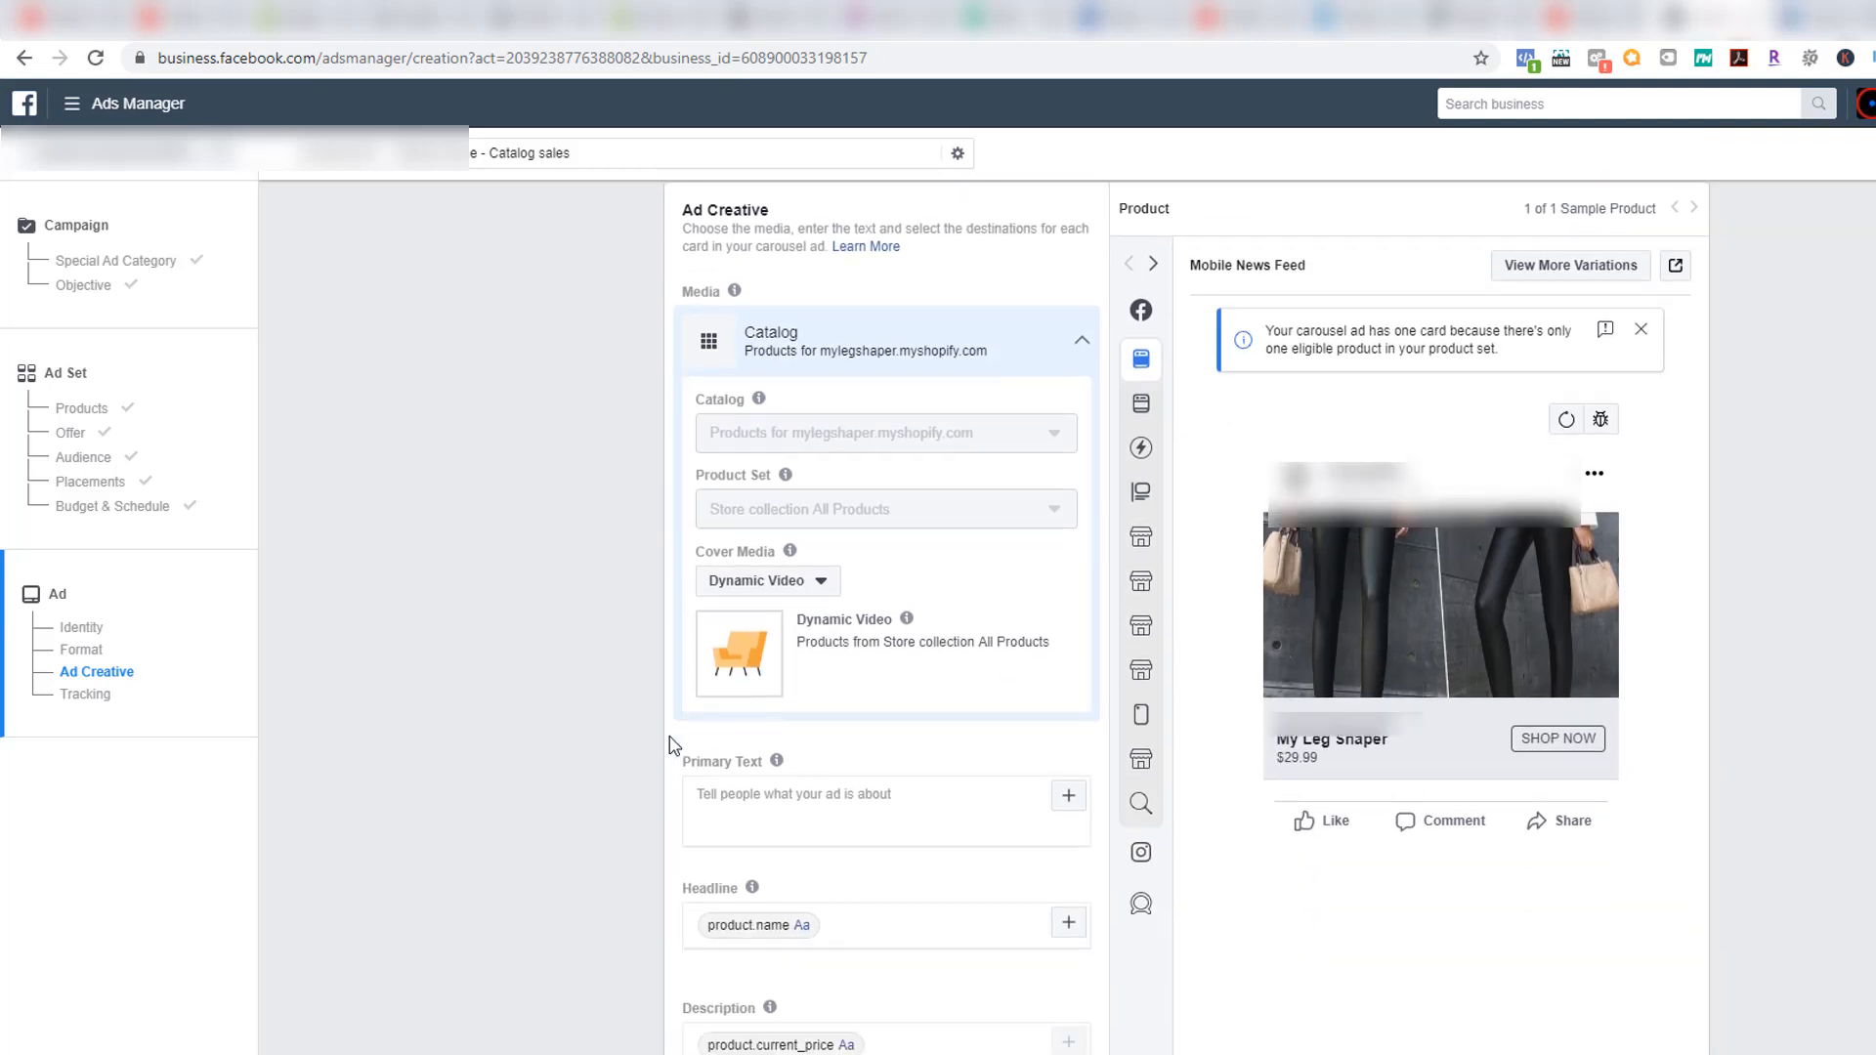
scroll(724, 723, "down", 2)
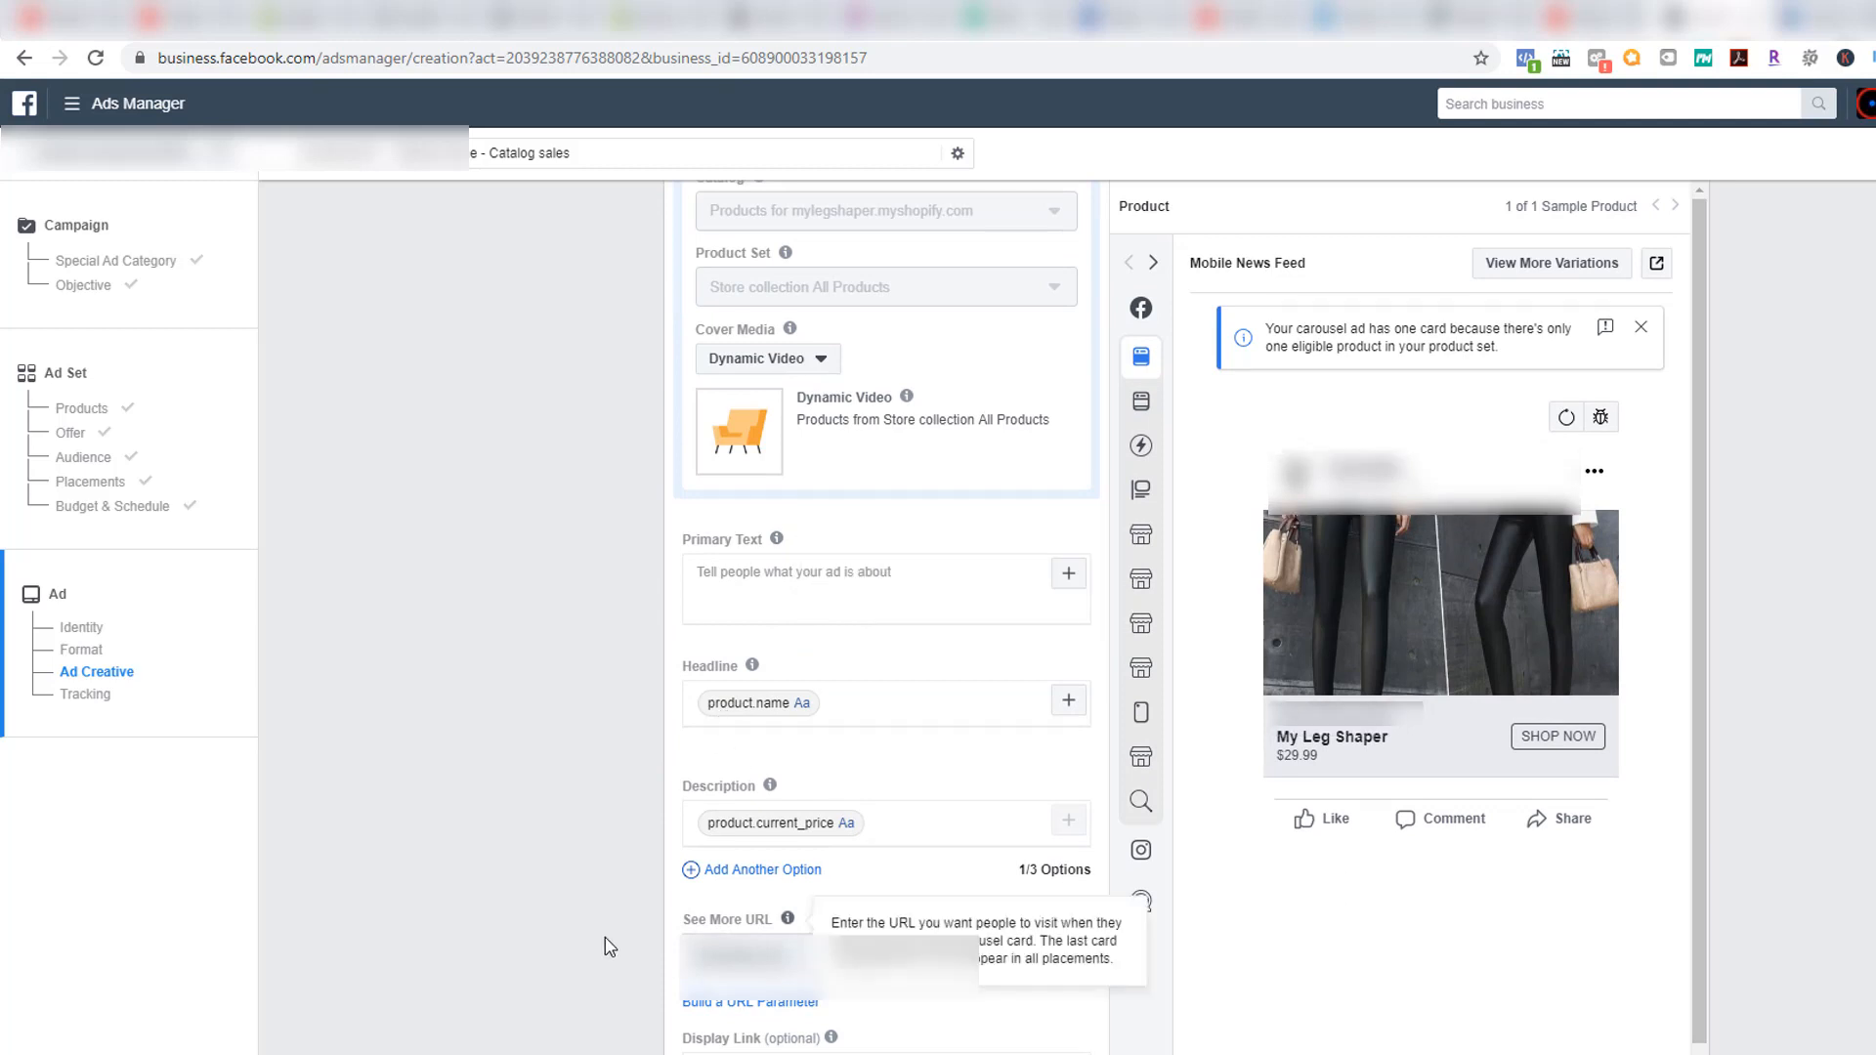
scroll(606, 943, "down", 3)
scroll(606, 946, "down", 3)
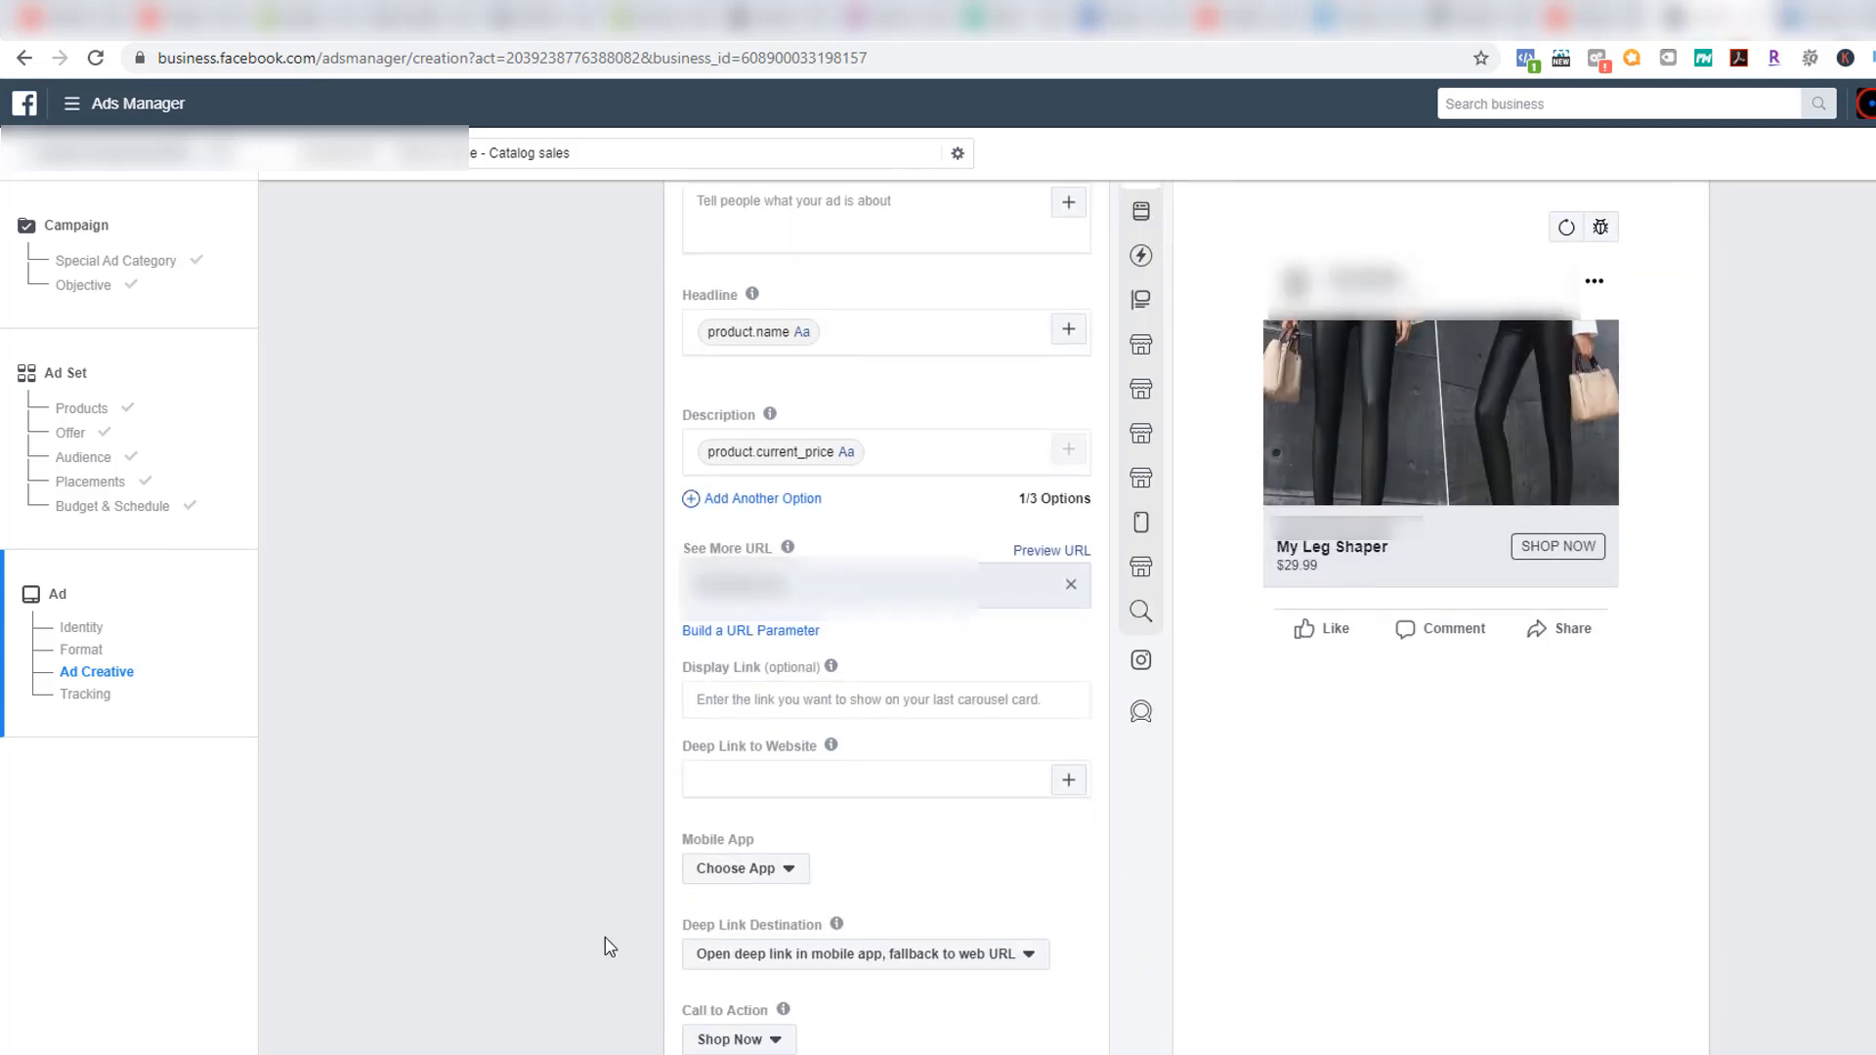
scroll(606, 946, "up", 4)
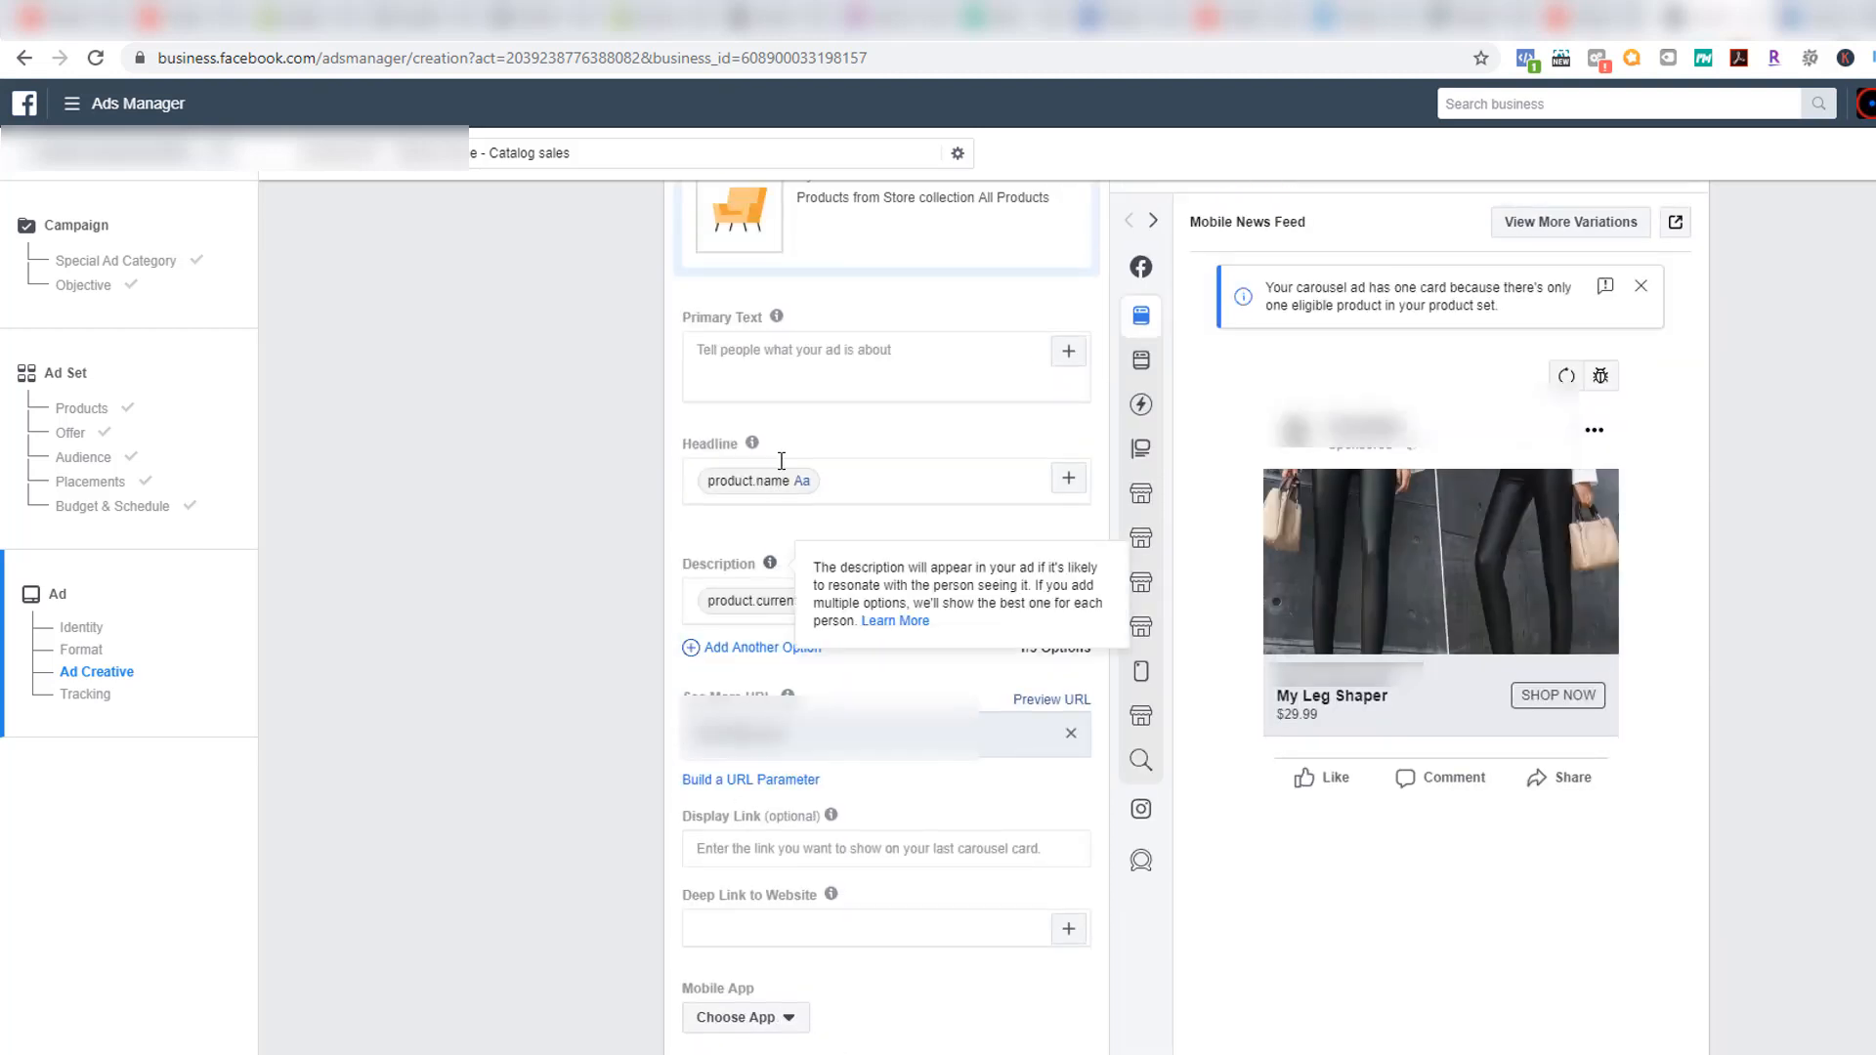
left_click(797, 368)
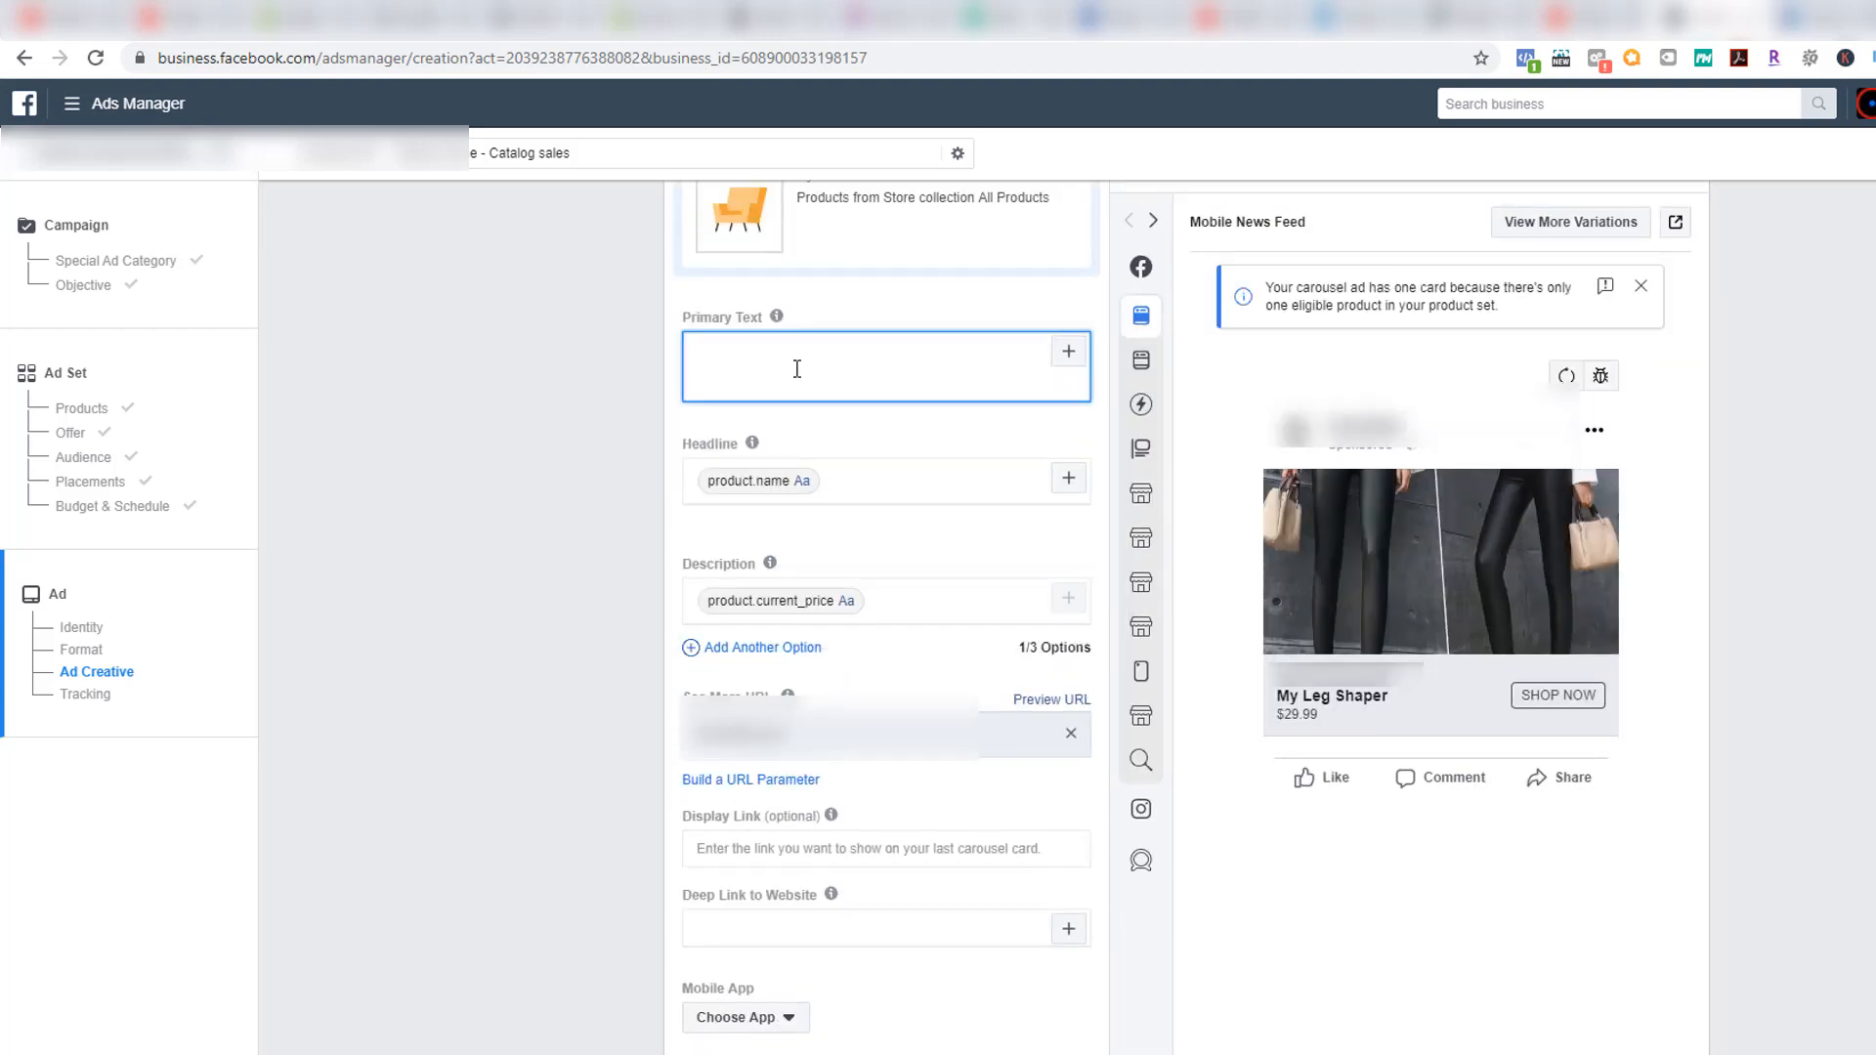
type("Spring has sprung!  ")
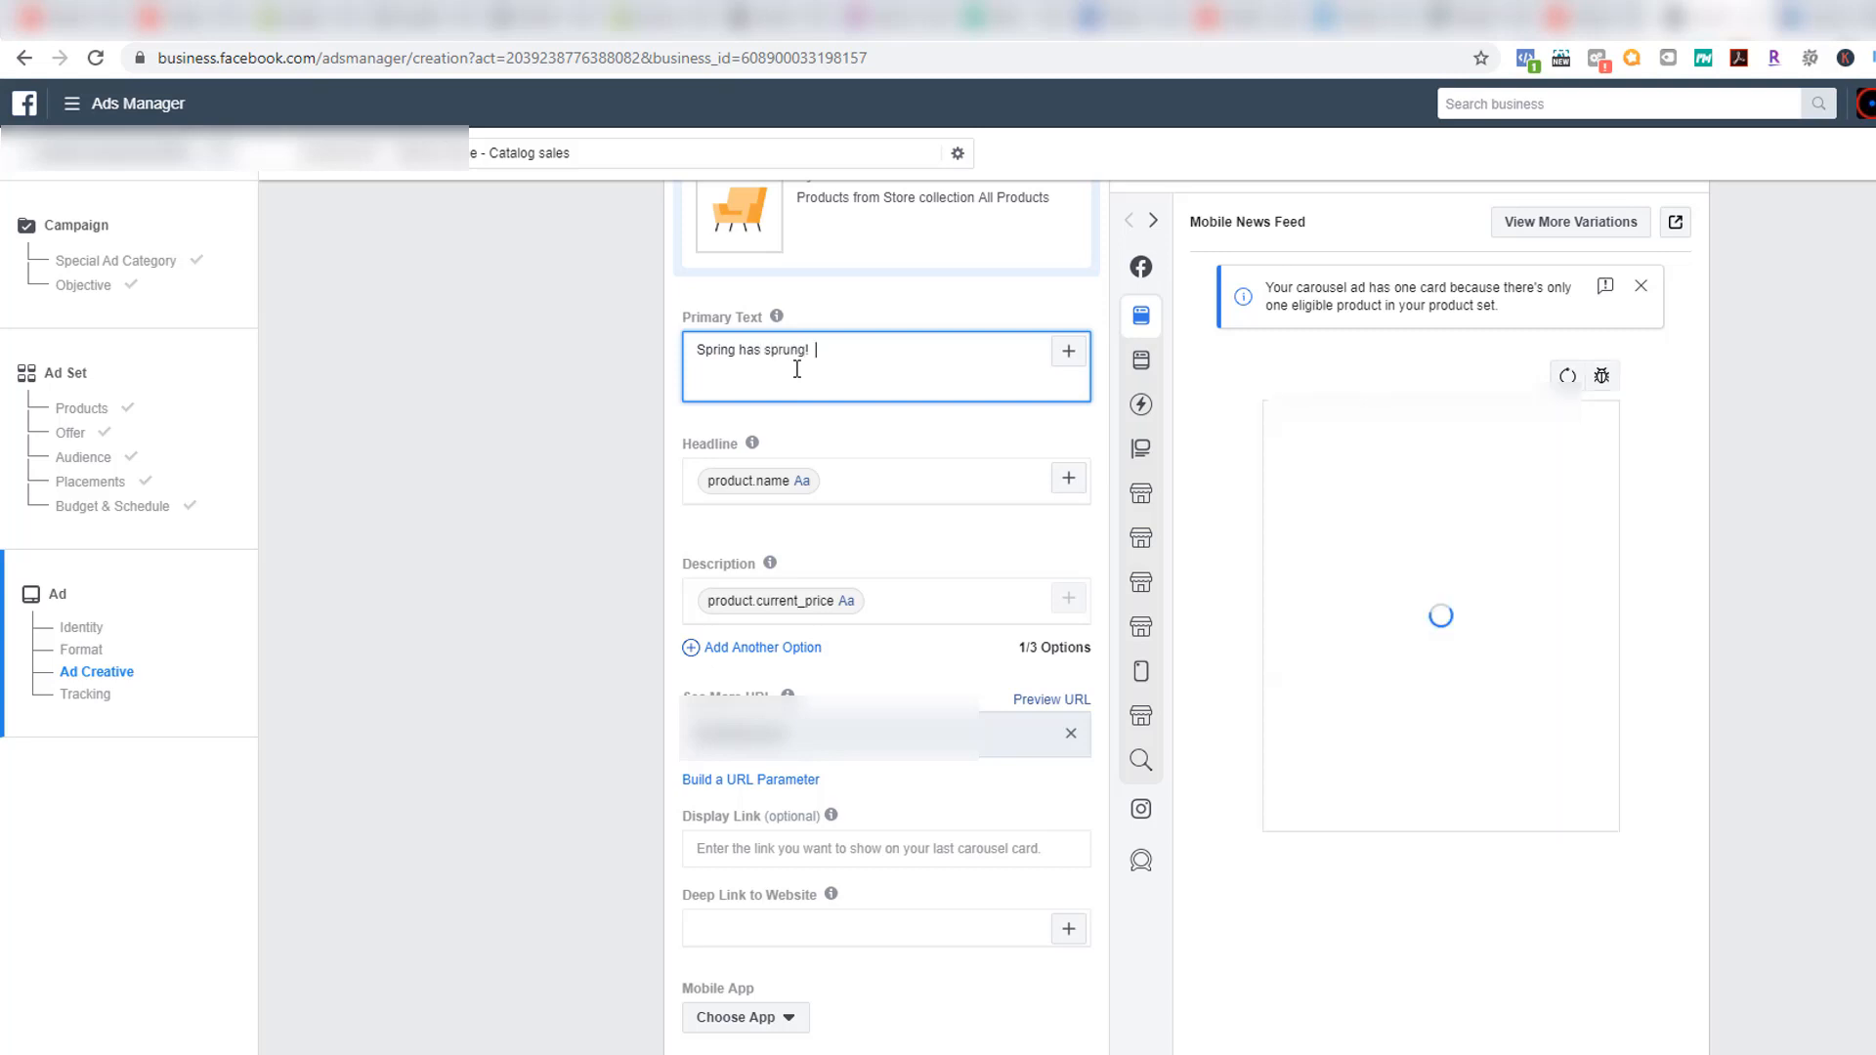
type("Get 10% off at checkout with code ")
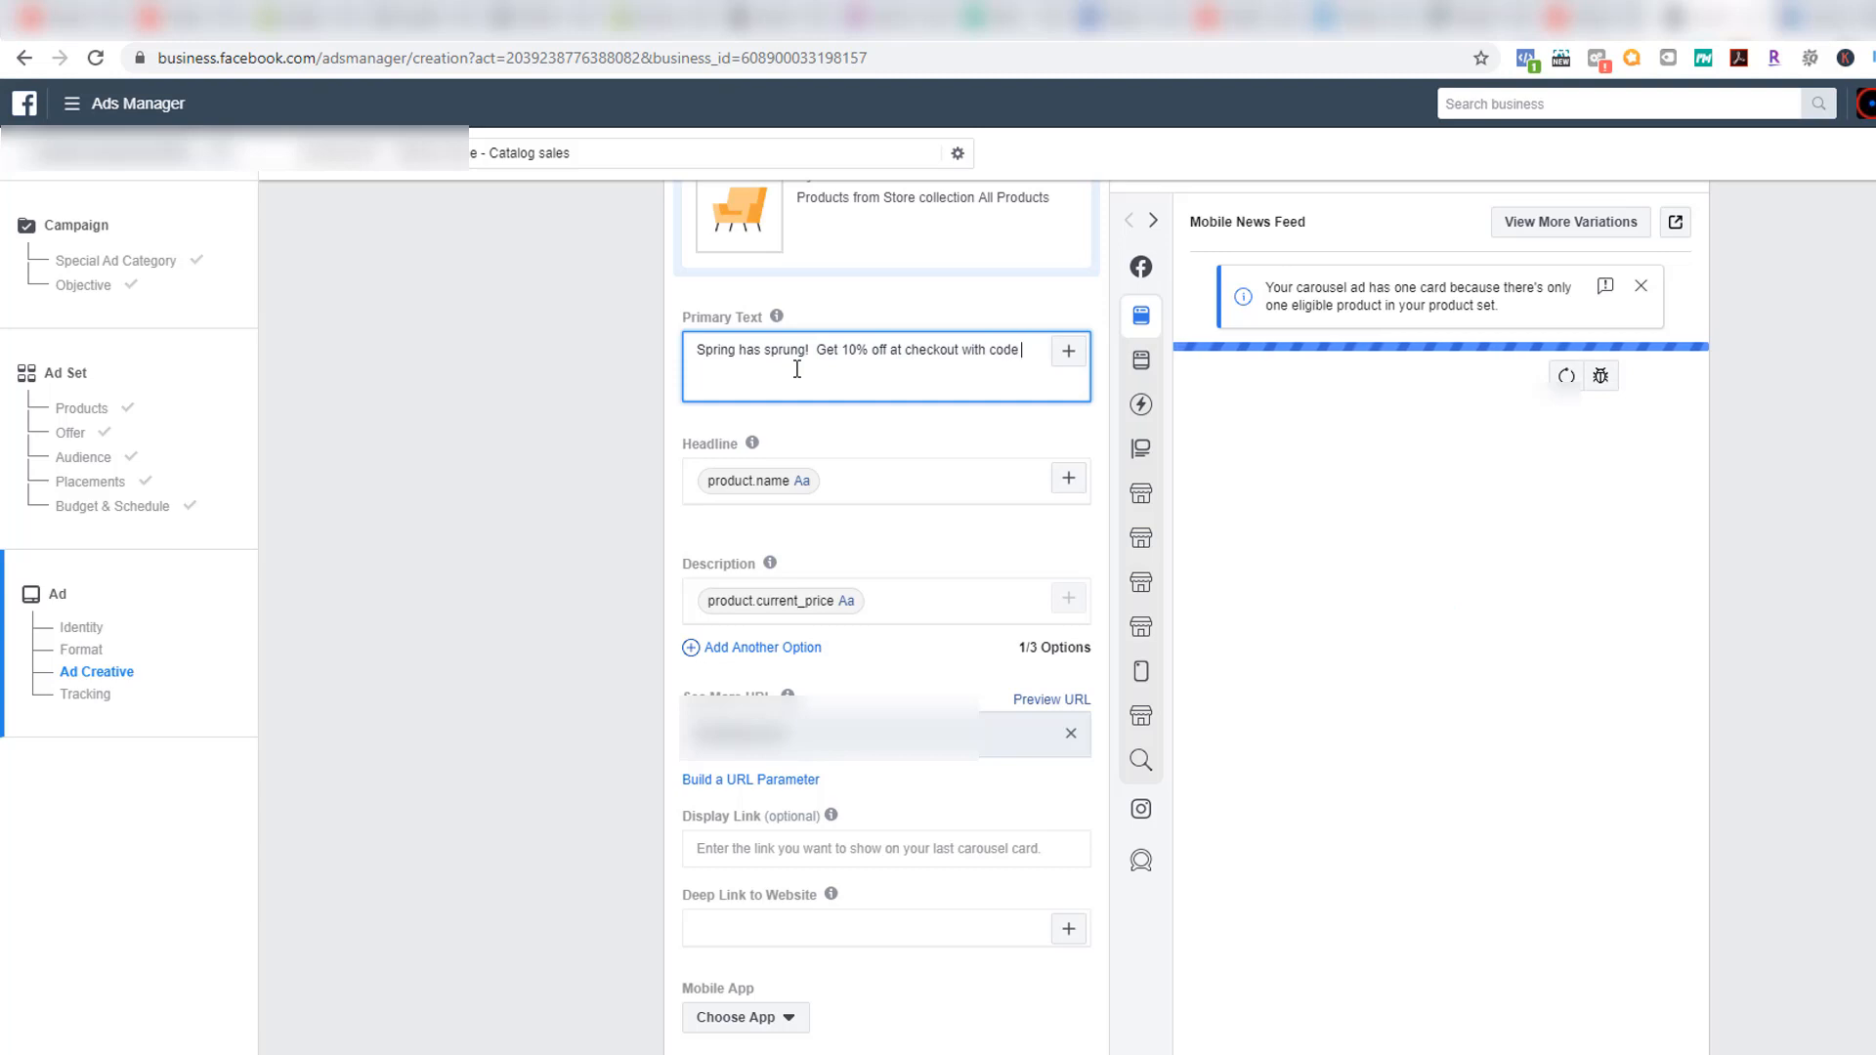
type("SPRING10!")
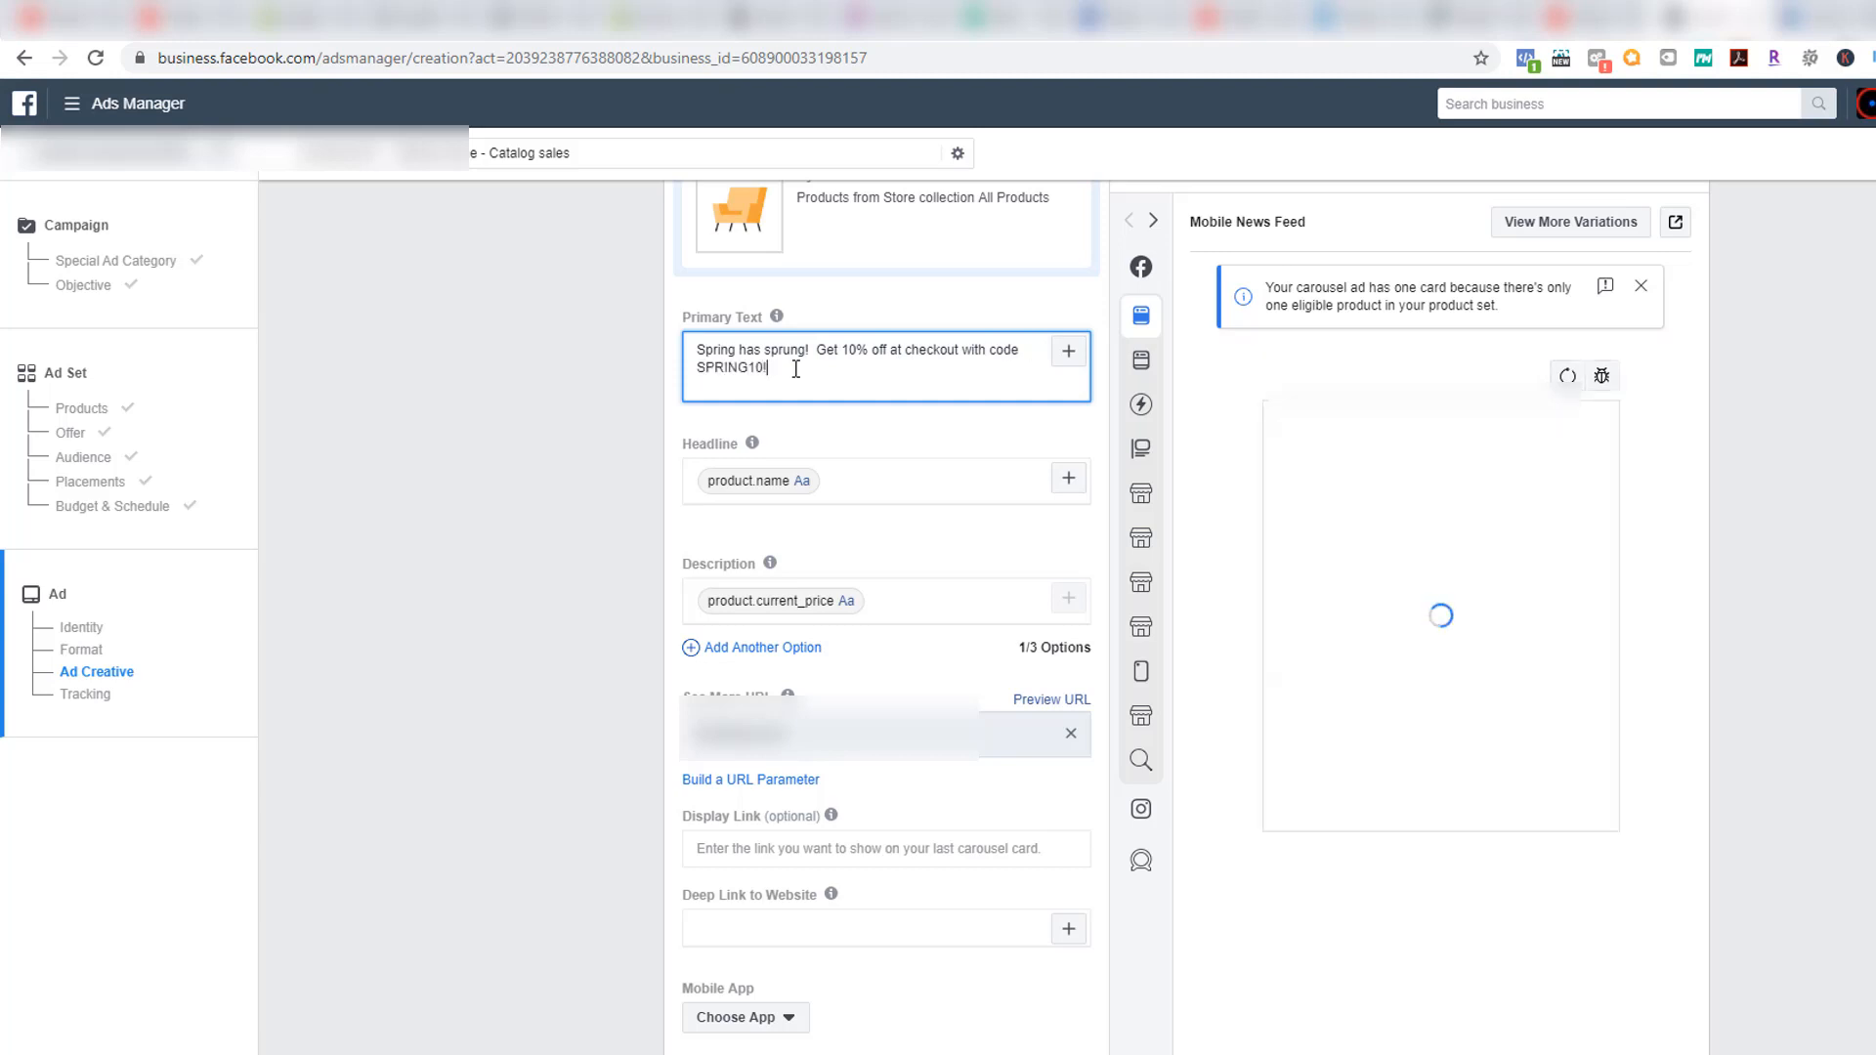
key("BackSpace")
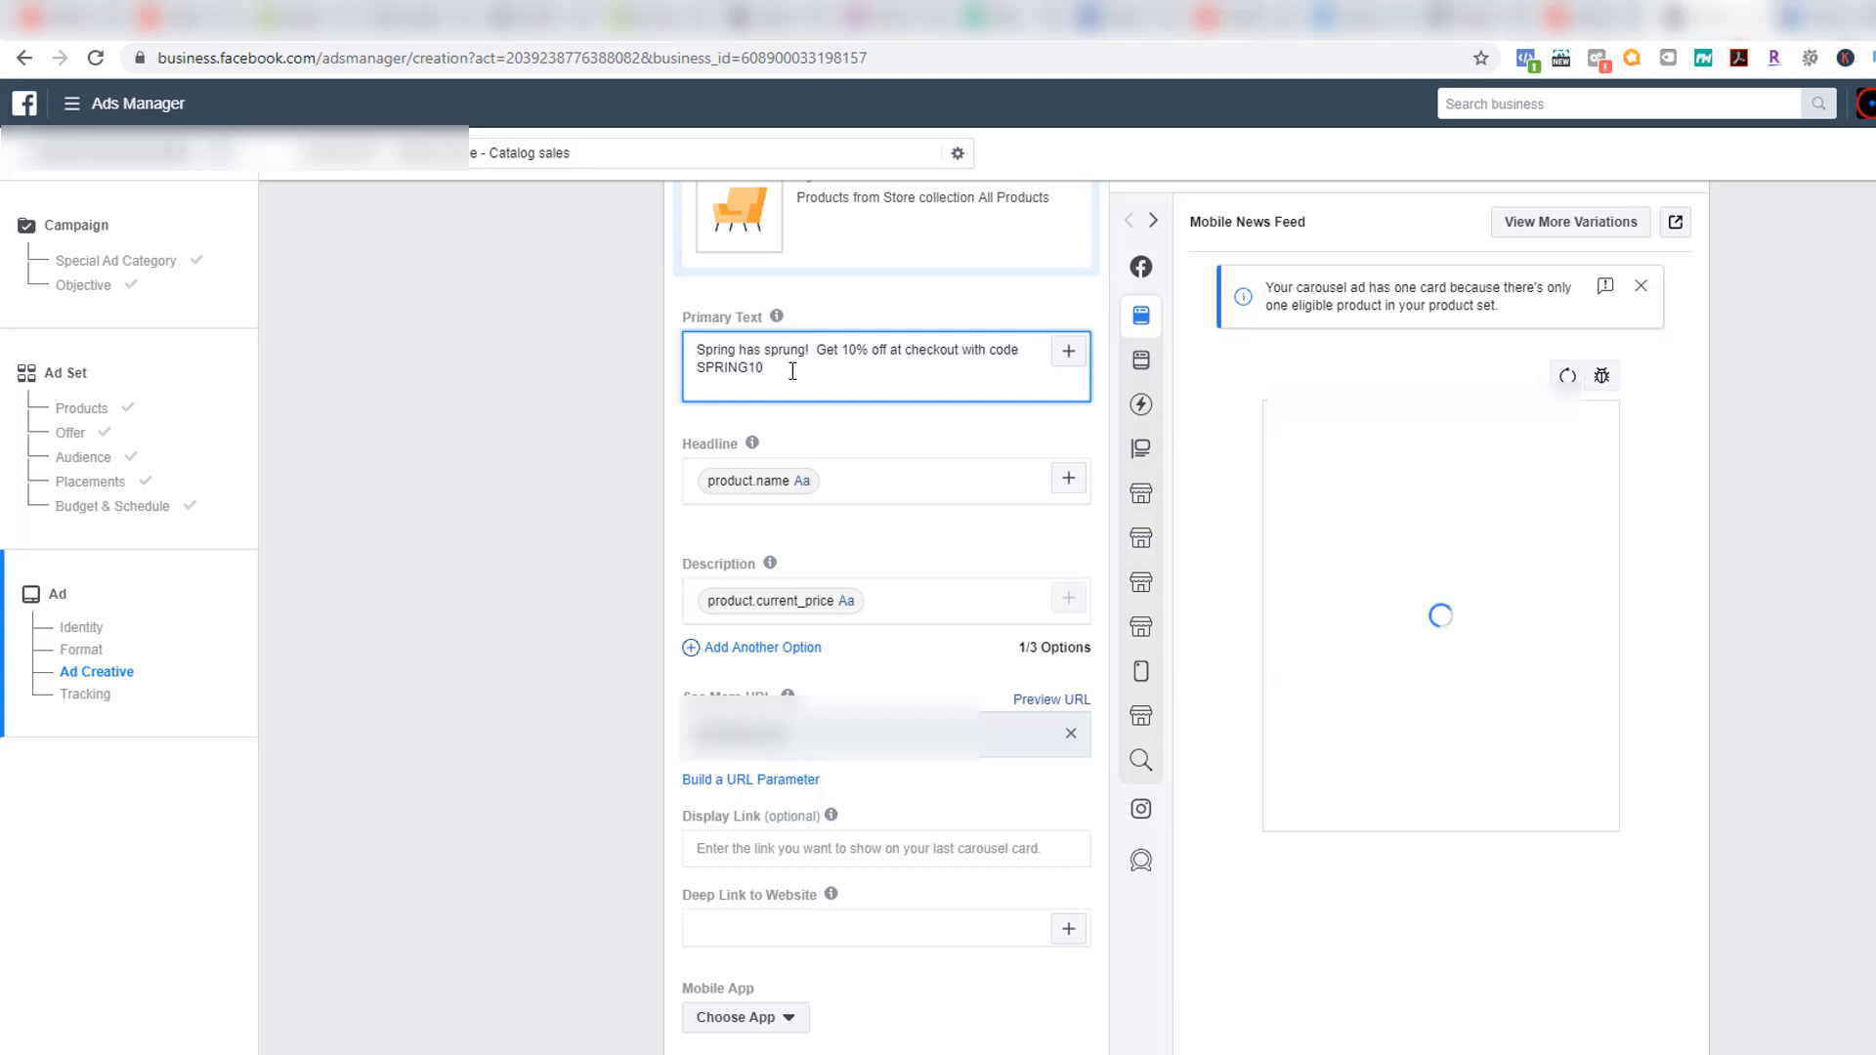